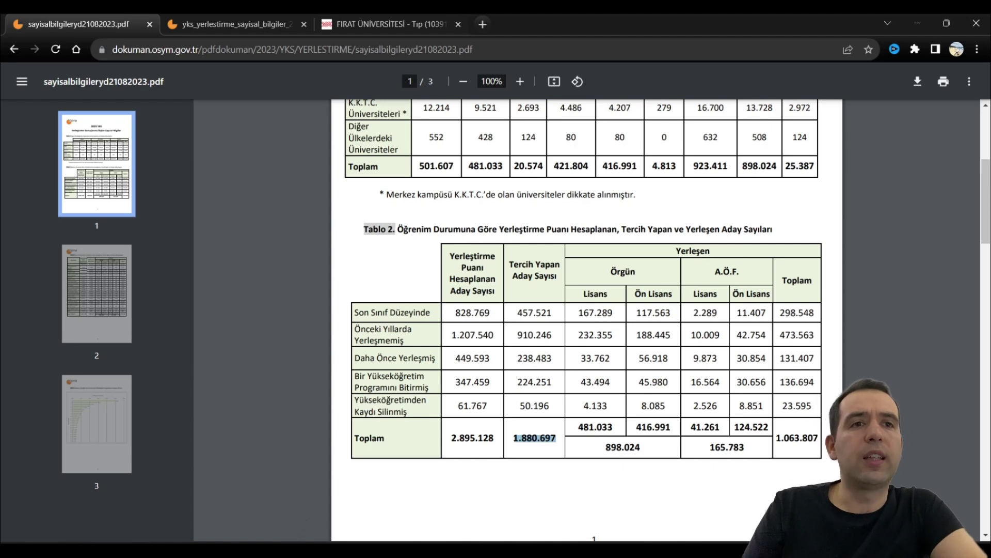
Step: Switch to the Excel preference analysis workbook and look over the DİL programmes' total quotas and 2023 preference counts
{"action": "left_click", "coordinate": [344, 516]}
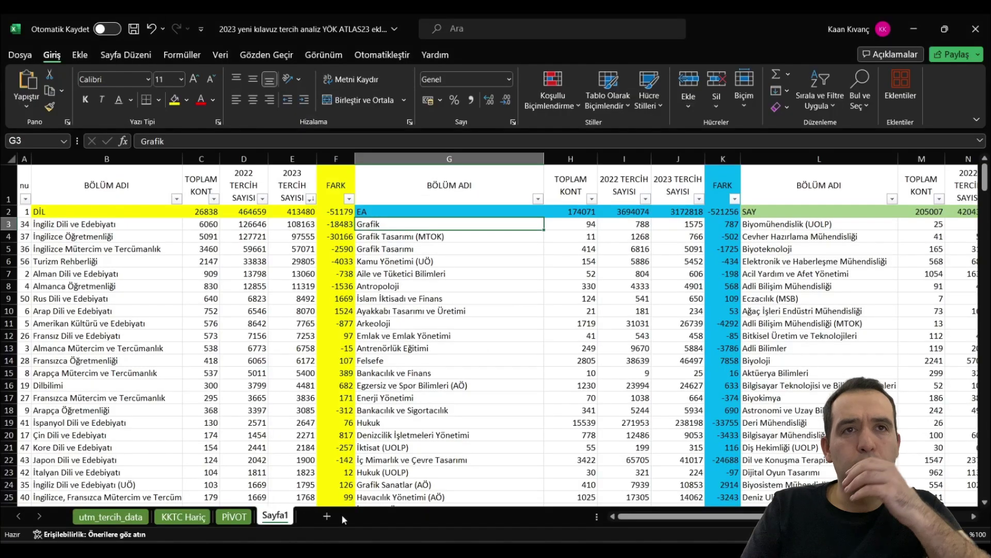
{"action": "left_click", "coordinate": [271, 322]}
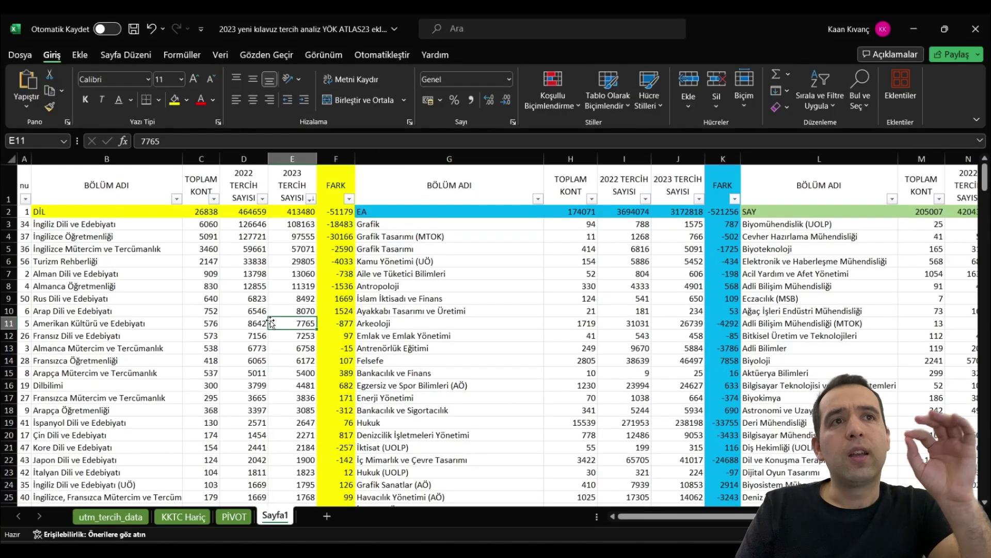
{"action": "left_click", "coordinate": [190, 275]}
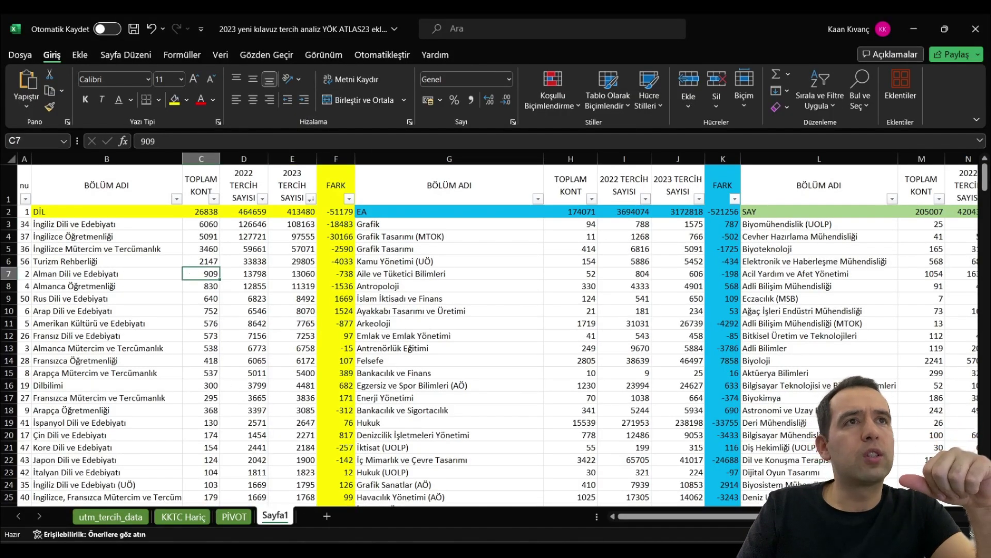
Step: Switch to the YÖK Atlas browser page for Fırat Üniversitesi Tıp and highlight the total number of candidates who preferred it
{"action": "key", "text": "alt+Tab"}
{"action": "left_click", "coordinate": [376, 24]}
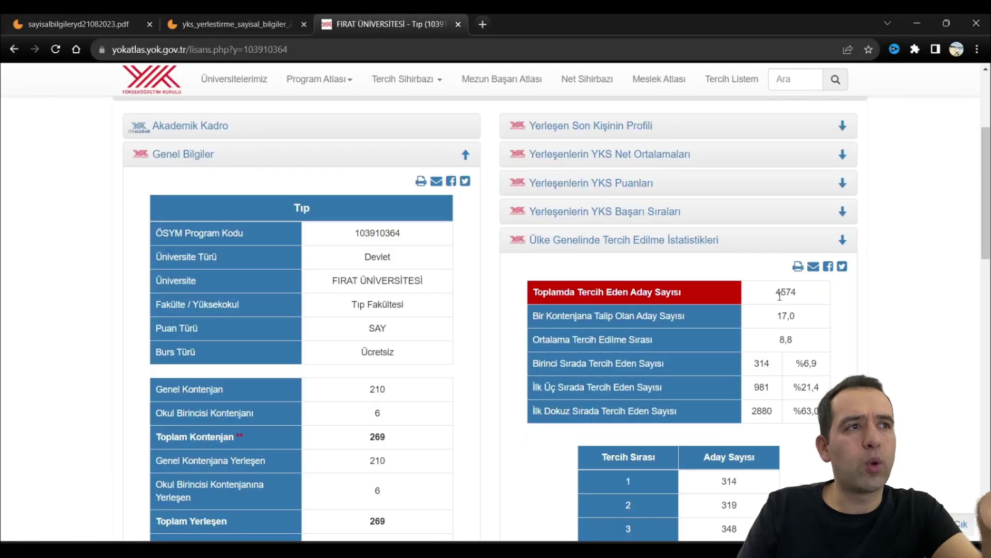
{"action": "left_click_drag", "start_coordinate": [788, 292], "coordinate": [810, 294]}
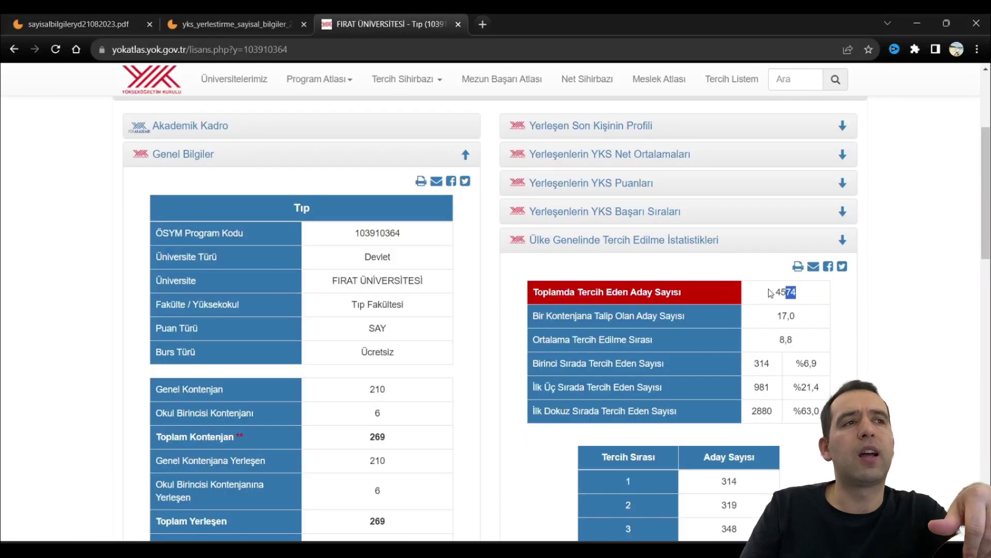
{"action": "left_click_drag", "start_coordinate": [803, 294], "coordinate": [766, 300]}
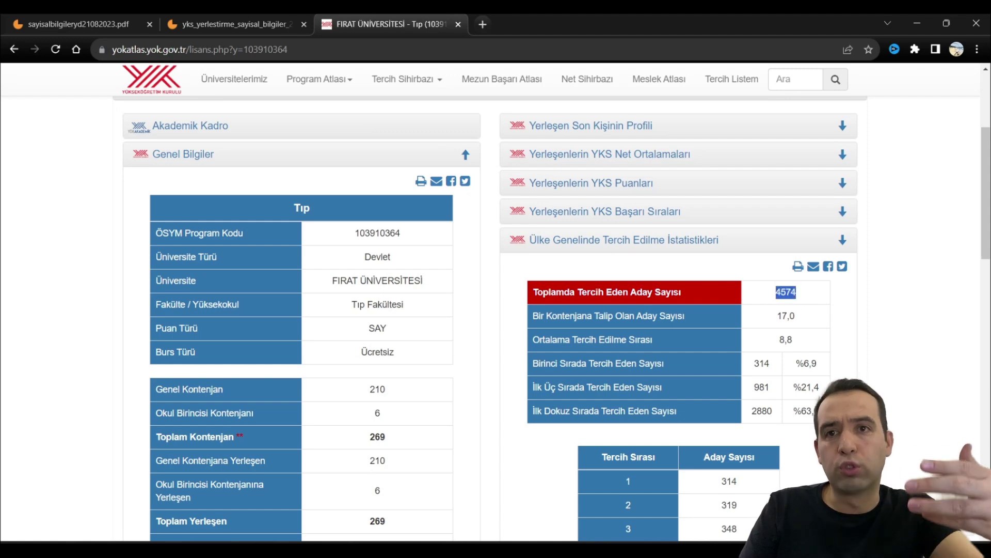
Step: Return to the Excel workbook, sort the DİL programmes by 2023 preference count from largest to smallest, and review the leading programmes
{"action": "key", "text": "alt+Tab"}
{"action": "left_click", "coordinate": [136, 252]}
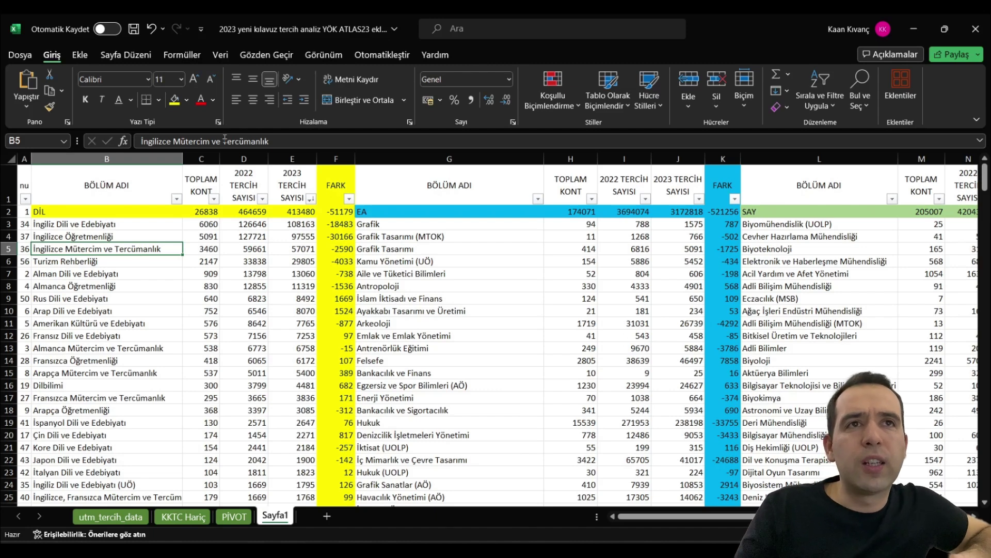
{"action": "left_click", "coordinate": [311, 199]}
{"action": "left_click", "coordinate": [206, 232]}
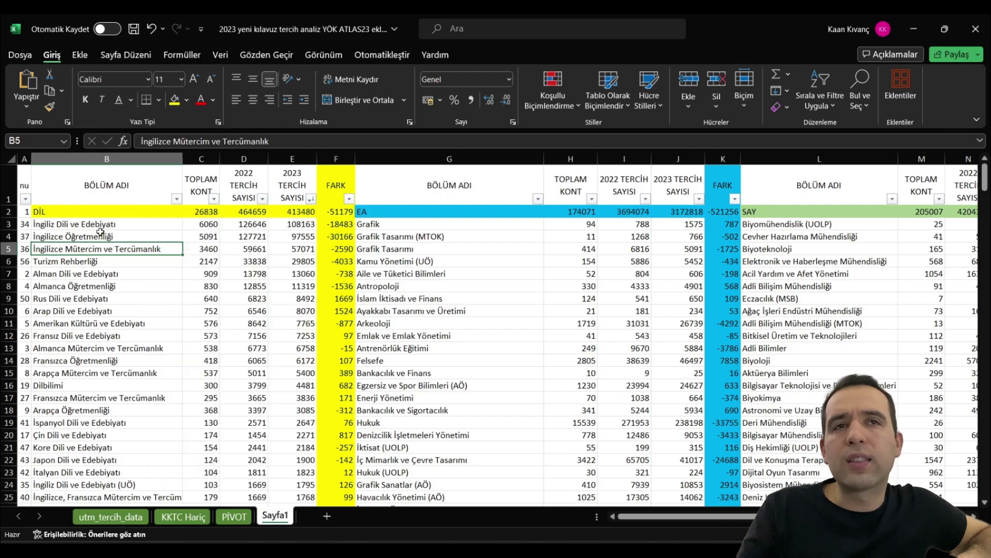
{"action": "left_click", "coordinate": [92, 227]}
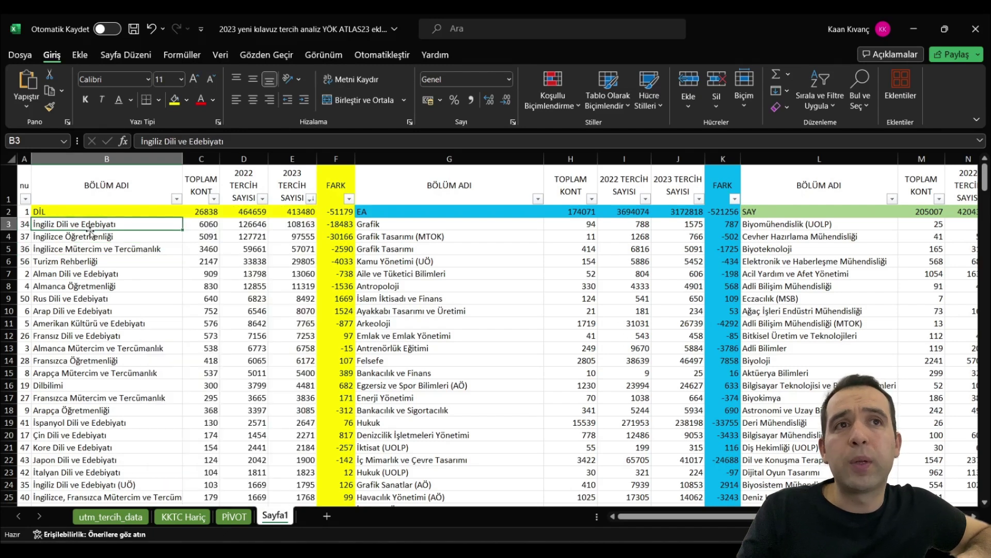
{"action": "left_click", "coordinate": [114, 246]}
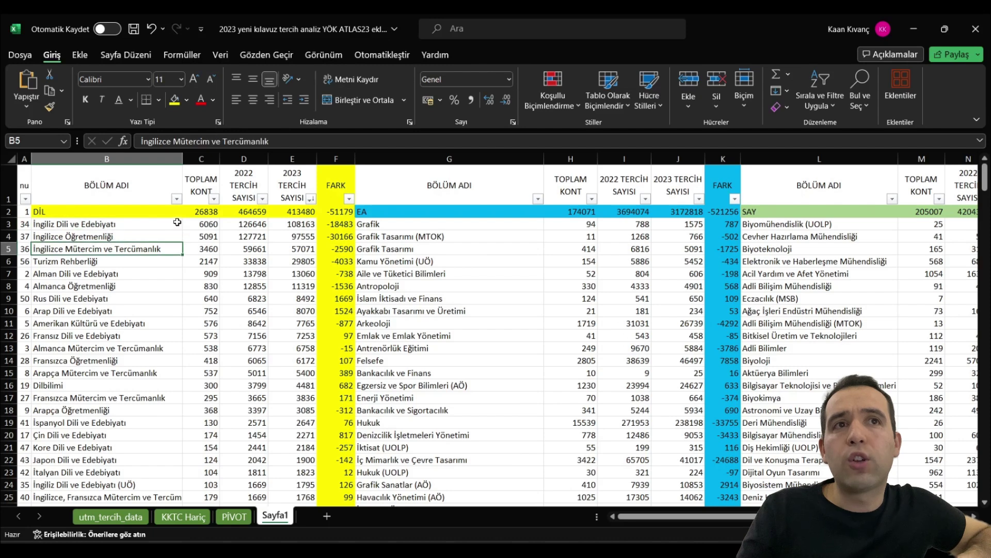
Step: Sort the DİL programmes by 2022 preference count from largest to smallest and check the first-ranked programme
{"action": "left_click", "coordinate": [263, 200]}
{"action": "left_click", "coordinate": [165, 231]}
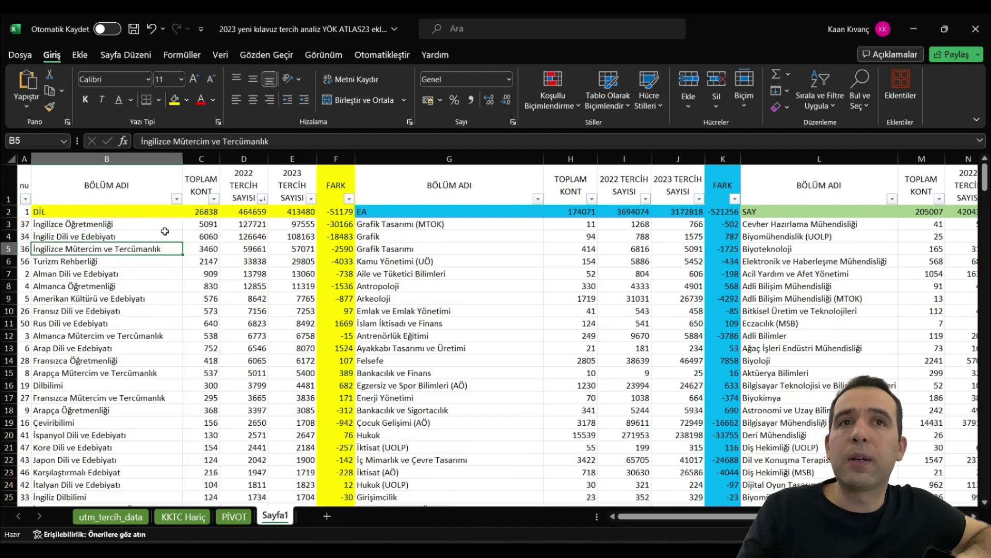
{"action": "left_click", "coordinate": [97, 224]}
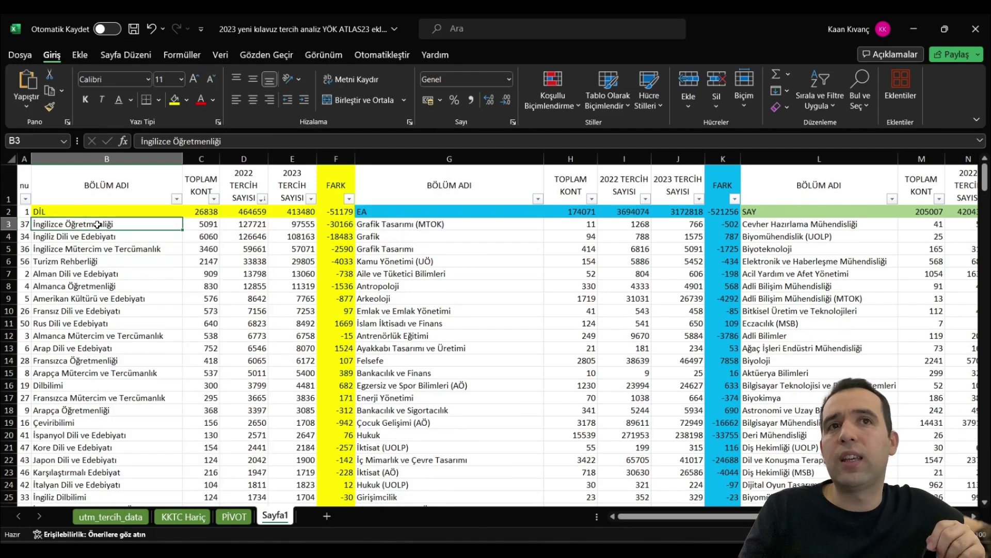
Step: Re-sort the DİL programmes by 2023 preference count from largest to smallest and go through the top programme names
{"action": "left_click", "coordinate": [310, 199]}
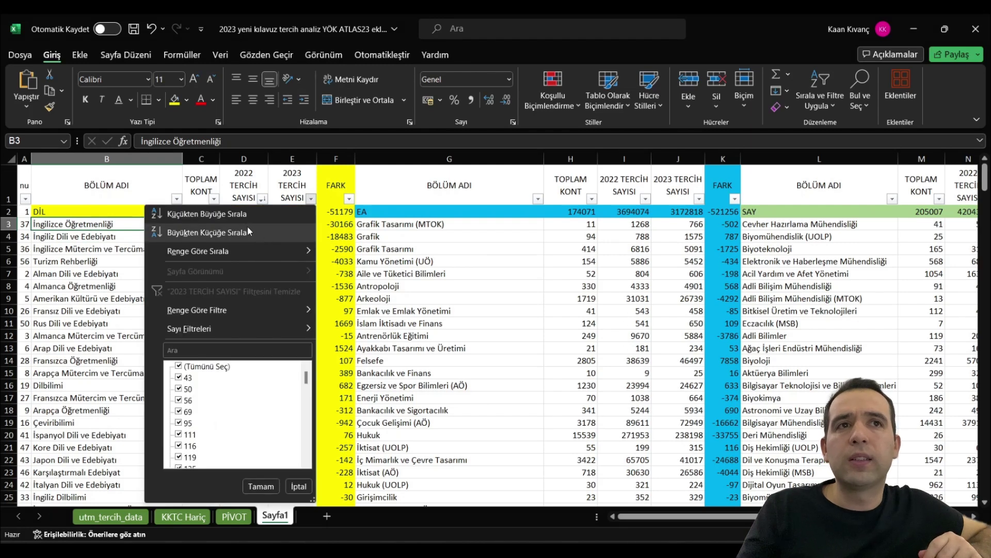
{"action": "left_click", "coordinate": [247, 228]}
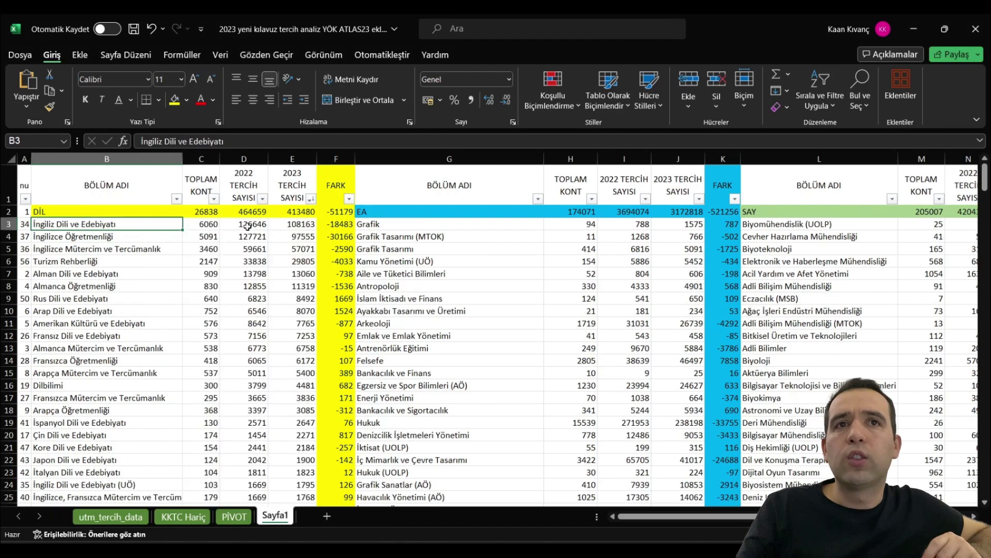
{"action": "left_click", "coordinate": [69, 248]}
{"action": "left_click", "coordinate": [67, 260]}
{"action": "left_click", "coordinate": [64, 274]}
{"action": "left_click_drag", "start_coordinate": [62, 398], "coordinate": [103, 225]}
{"action": "left_click", "coordinate": [154, 265]}
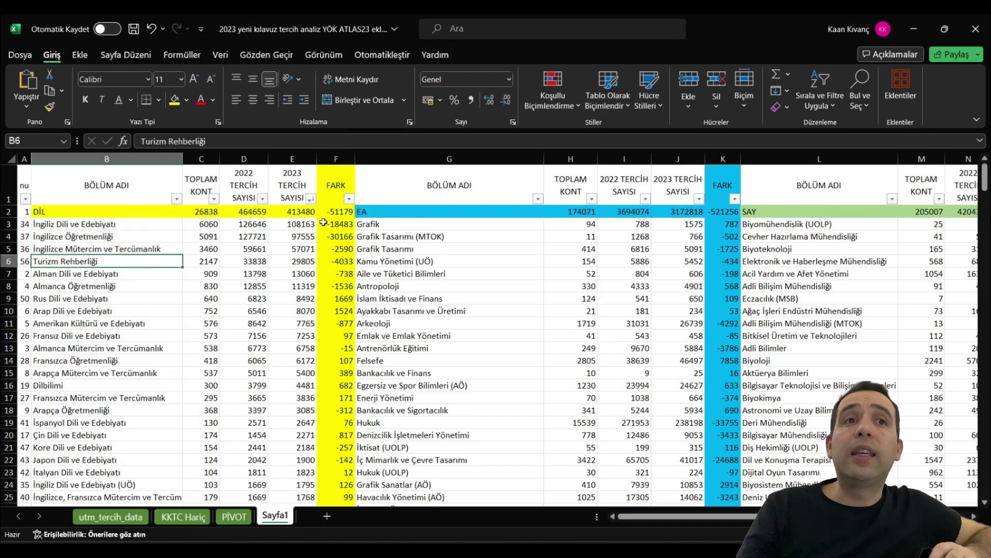
Step: Compare the DİL group's 2022 and 2023 preference totals and examine the FARK values of its individual programmes
{"action": "left_click", "coordinate": [299, 214]}
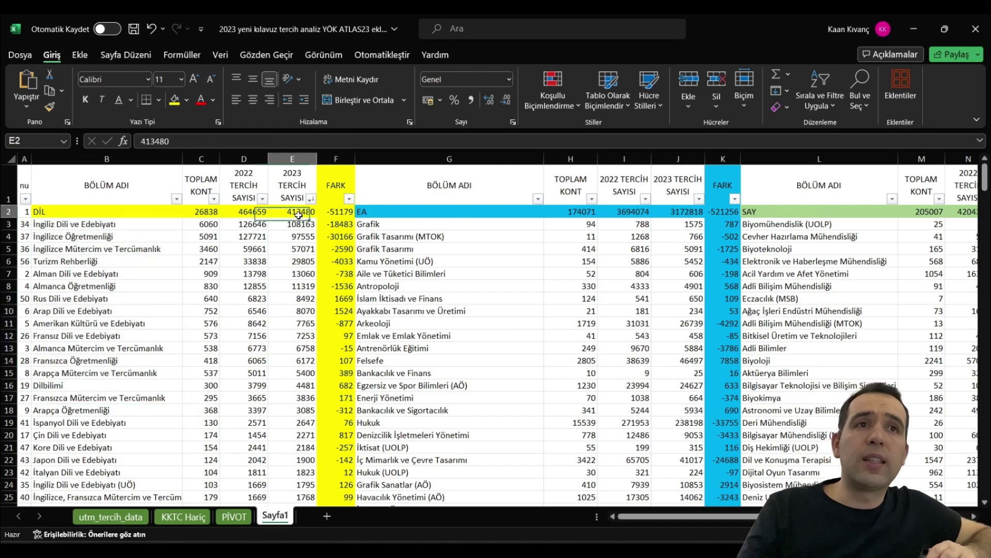
{"action": "left_click", "coordinate": [243, 212]}
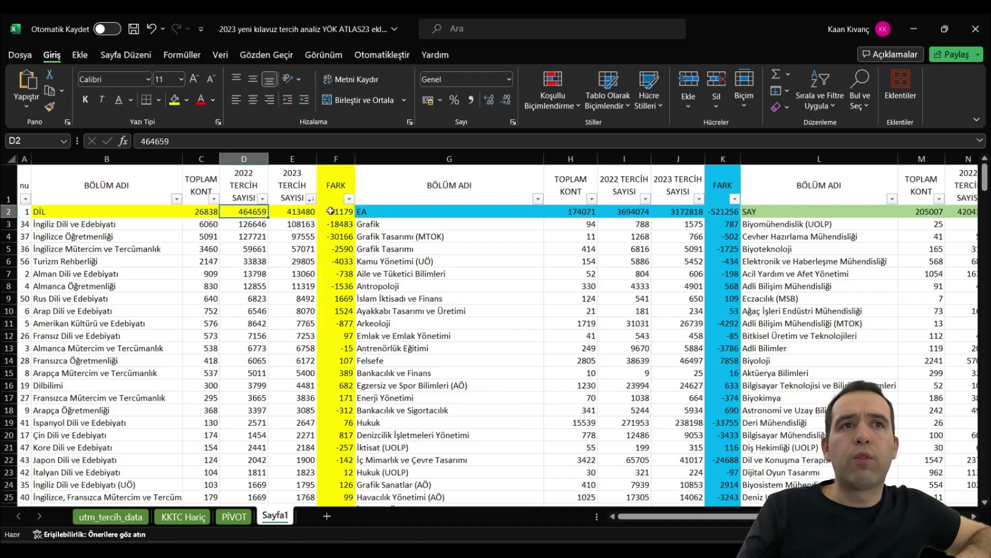
{"action": "left_click_drag", "start_coordinate": [331, 224], "coordinate": [331, 424]}
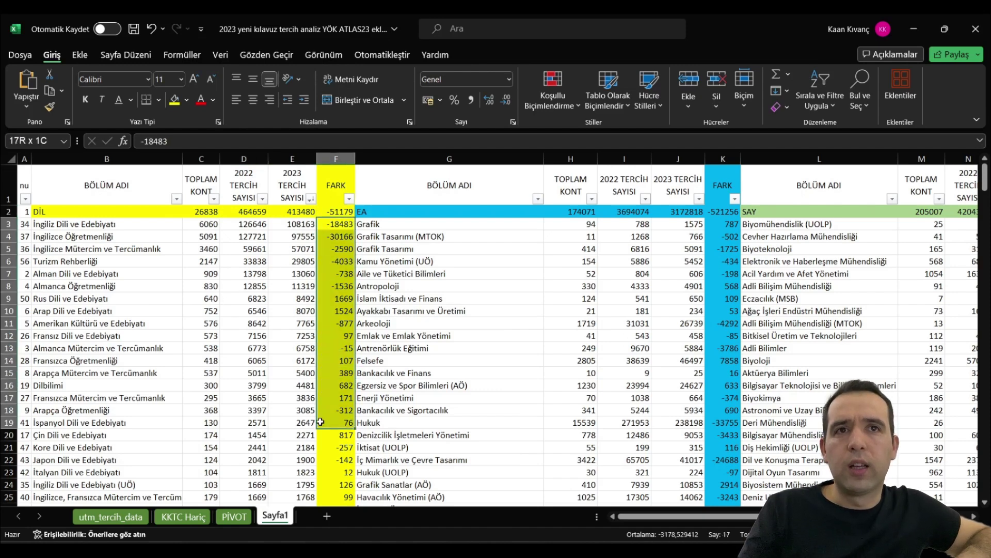
{"action": "left_click_drag", "start_coordinate": [77, 335], "coordinate": [204, 335]}
{"action": "left_click", "coordinate": [344, 334]}
{"action": "left_click", "coordinate": [244, 298]}
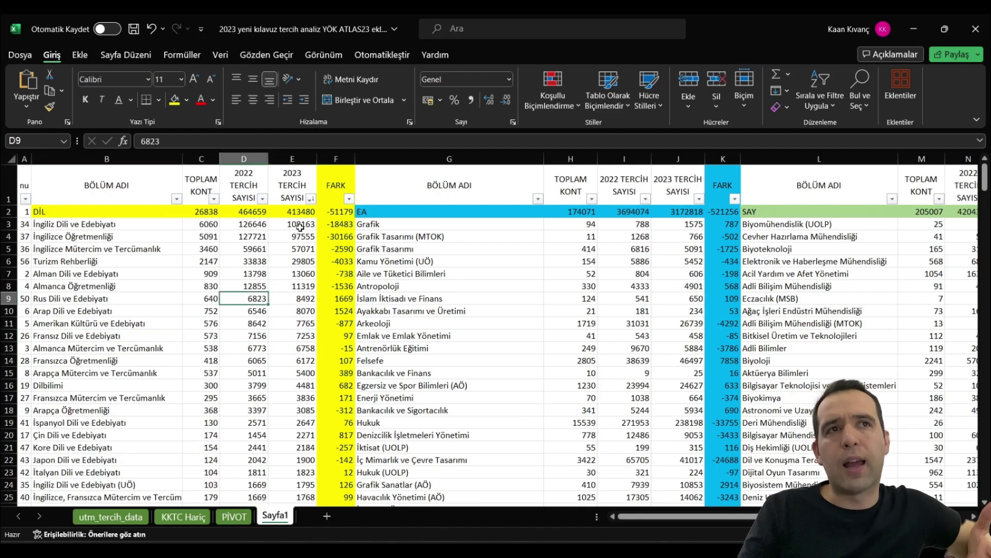
Step: Sort the DİL programmes by FARK from smallest to largest
{"action": "left_click", "coordinate": [349, 199]}
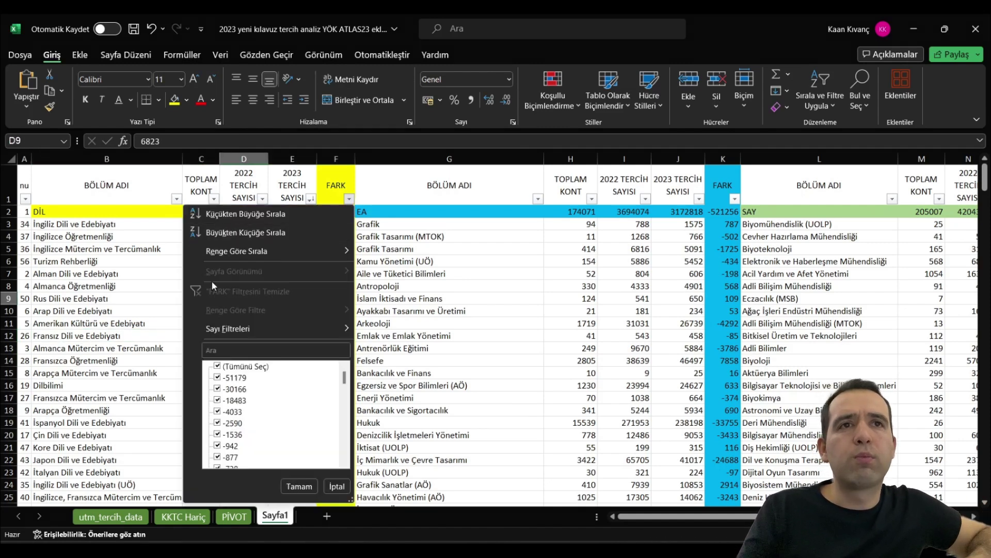
{"action": "left_click", "coordinate": [228, 214]}
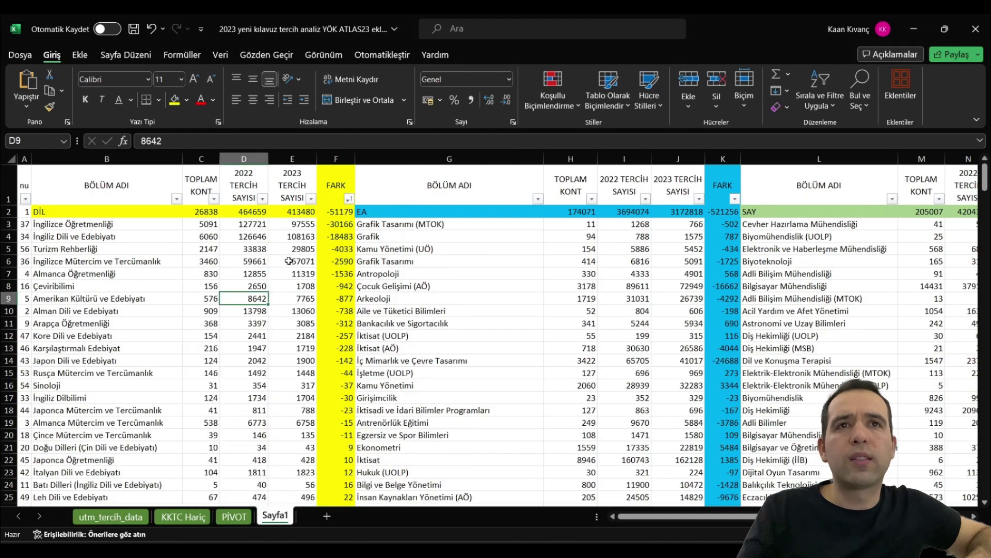
{"action": "scroll", "coordinate": [302, 234], "scroll_direction": "down", "scroll_amount": 1}
{"action": "scroll", "coordinate": [302, 233], "scroll_direction": "up", "scroll_amount": 1}
Step: Highlight the İngilizce Öğretmenliği and İngiliz Dili ve Edebiyatı rows, plus the first FARK values of the DİL group
{"action": "left_click_drag", "start_coordinate": [336, 224], "coordinate": [115, 224]}
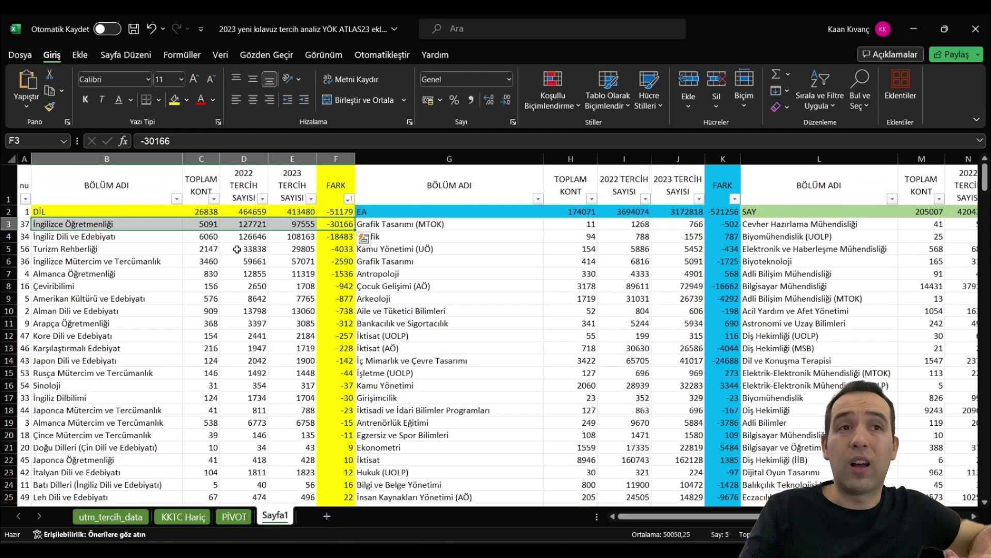
{"action": "left_click_drag", "start_coordinate": [341, 237], "coordinate": [131, 232]}
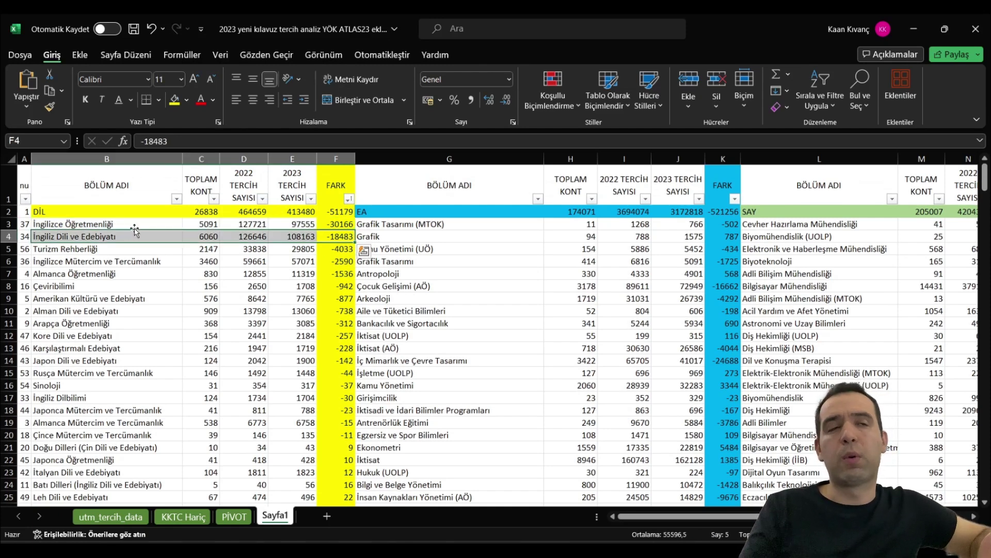
{"action": "left_click_drag", "start_coordinate": [335, 211], "coordinate": [337, 273]}
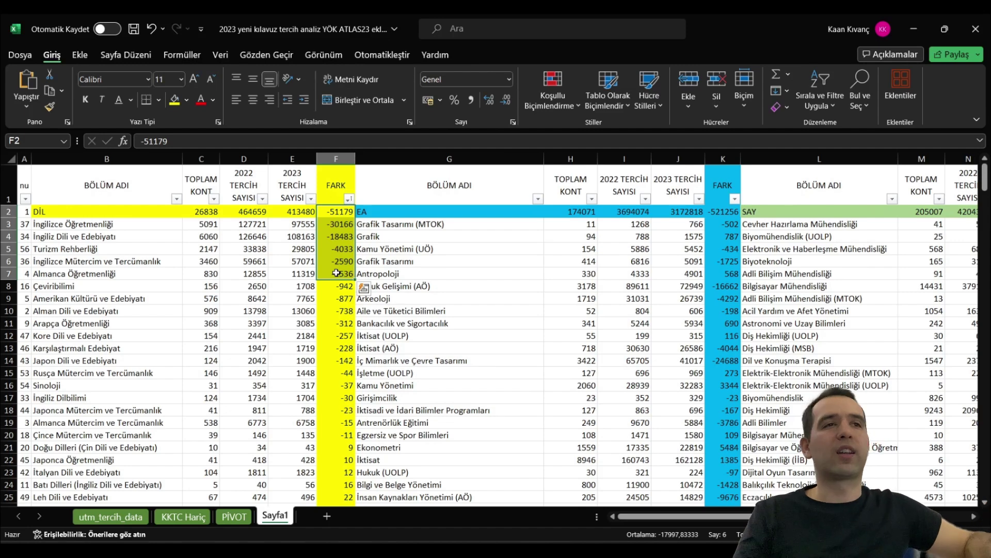
Step: Sort the EA programmes by 2023 preference count from largest to smallest
{"action": "left_click", "coordinate": [413, 236]}
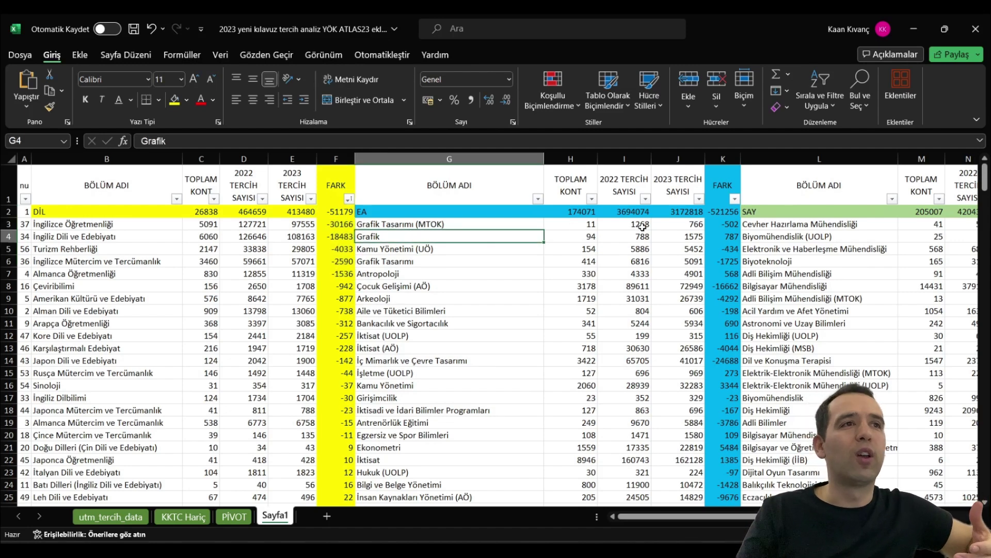
{"action": "left_click", "coordinate": [699, 199]}
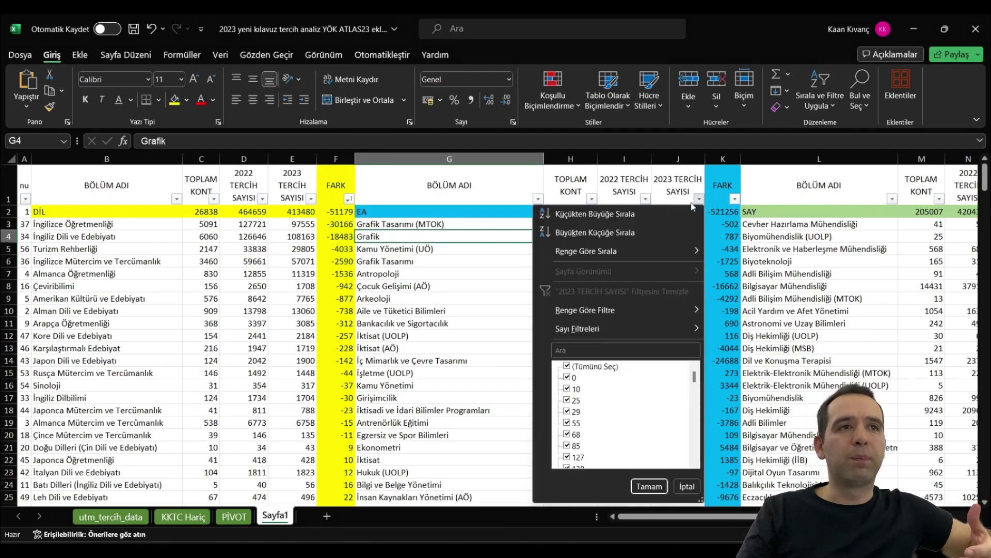
{"action": "left_click", "coordinate": [618, 232]}
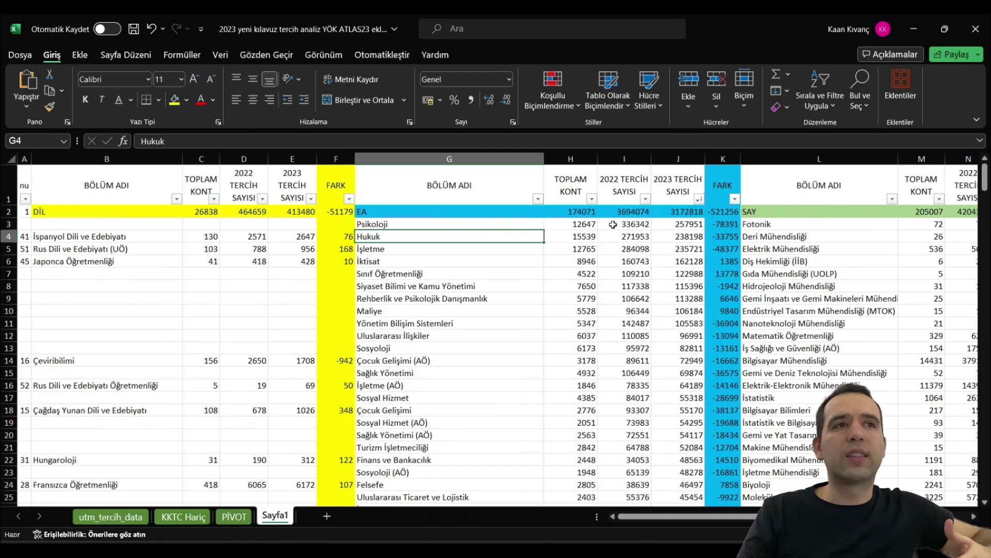
Step: Compare the 2022 and 2023 preference counts of Psikoloji in the EA group
{"action": "left_click_drag", "start_coordinate": [423, 223], "coordinate": [684, 222]}
{"action": "left_click", "coordinate": [685, 223]}
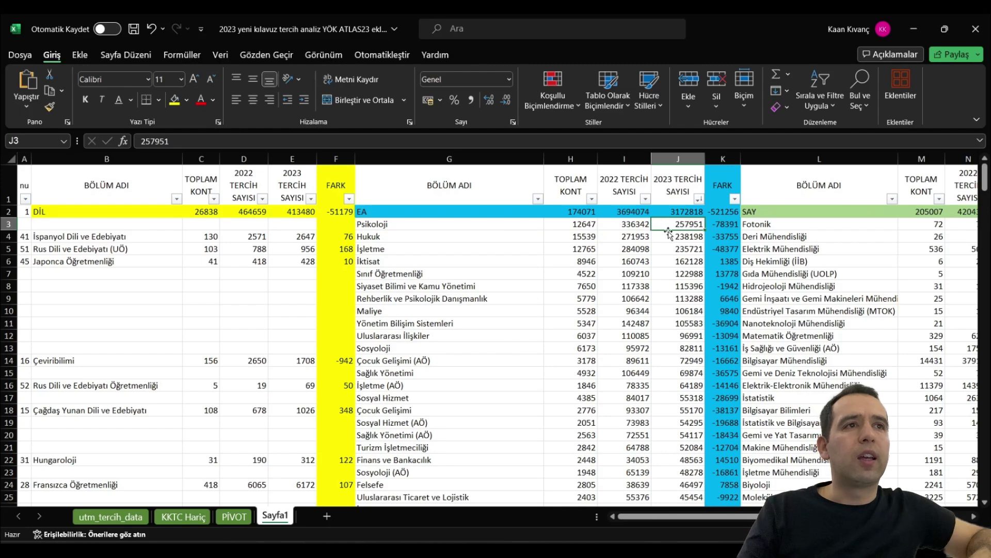
{"action": "left_click_drag", "start_coordinate": [609, 226], "coordinate": [692, 227]}
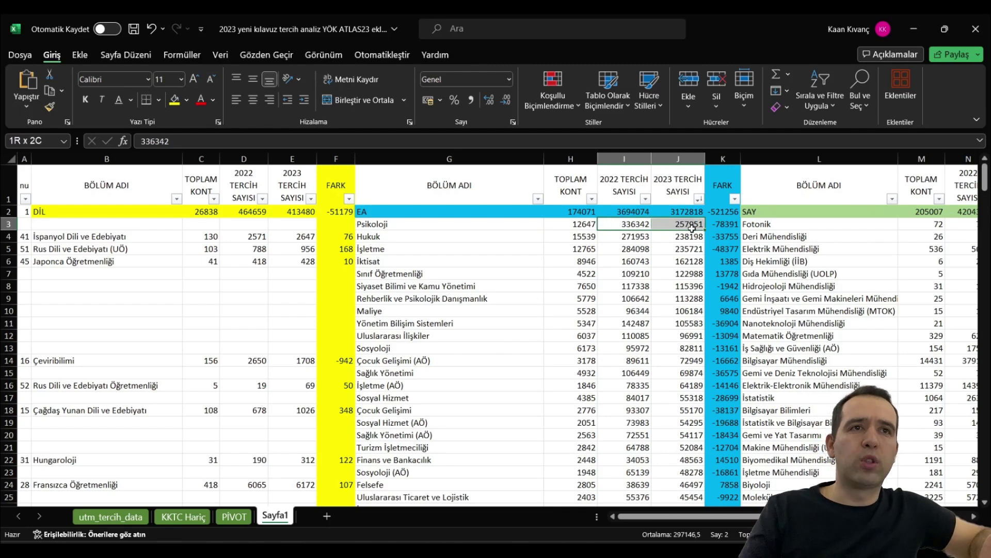
{"action": "left_click", "coordinate": [474, 226]}
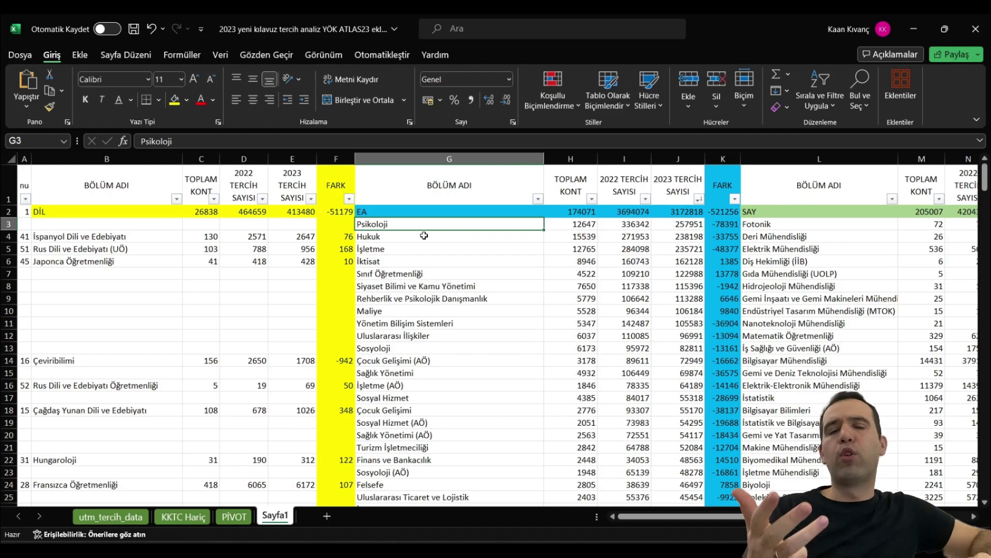
Step: Review the ranked EA programme names from Psikoloji down to Sosyoloji (AÖ)
{"action": "left_click_drag", "start_coordinate": [403, 254], "coordinate": [403, 400]}
{"action": "left_click", "coordinate": [410, 470]}
{"action": "left_click_drag", "start_coordinate": [410, 469], "coordinate": [386, 476]}
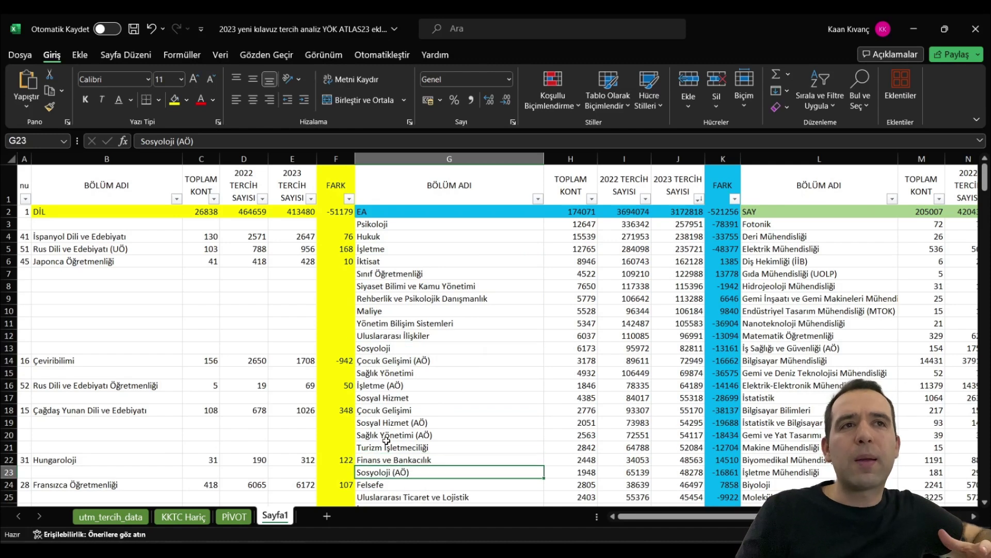
{"action": "left_click", "coordinate": [381, 225]}
{"action": "left_click_drag", "start_coordinate": [381, 225], "coordinate": [387, 449]}
{"action": "left_click", "coordinate": [398, 338]}
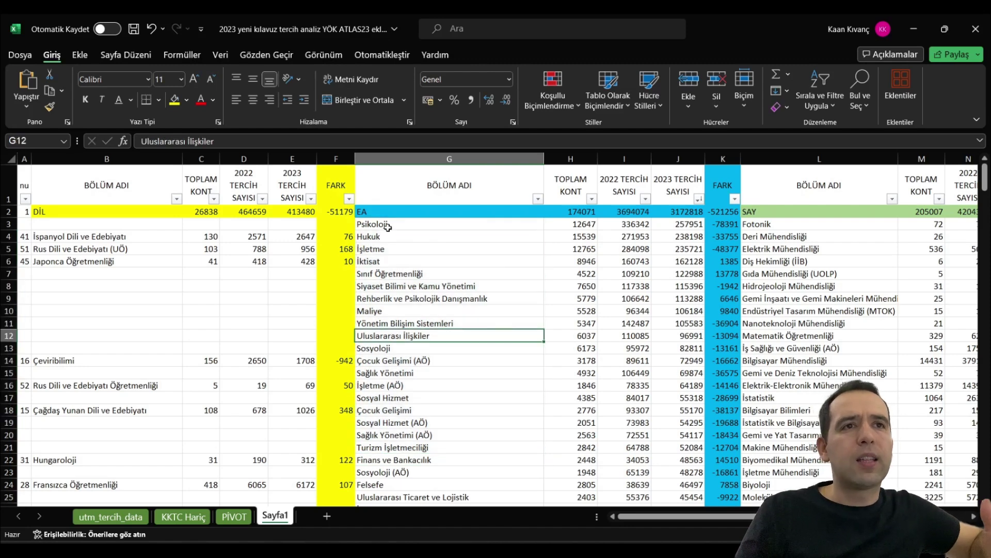
Step: Examine the Siyaset Bilimi ve Kamu Yönetimi row and compare Sınıf Öğretmenliği's quota with its 2022 and 2023 preference counts
{"action": "left_click_drag", "start_coordinate": [380, 289], "coordinate": [655, 289]}
{"action": "left_click_drag", "start_coordinate": [719, 288], "coordinate": [681, 274]}
{"action": "left_click", "coordinate": [584, 273]}
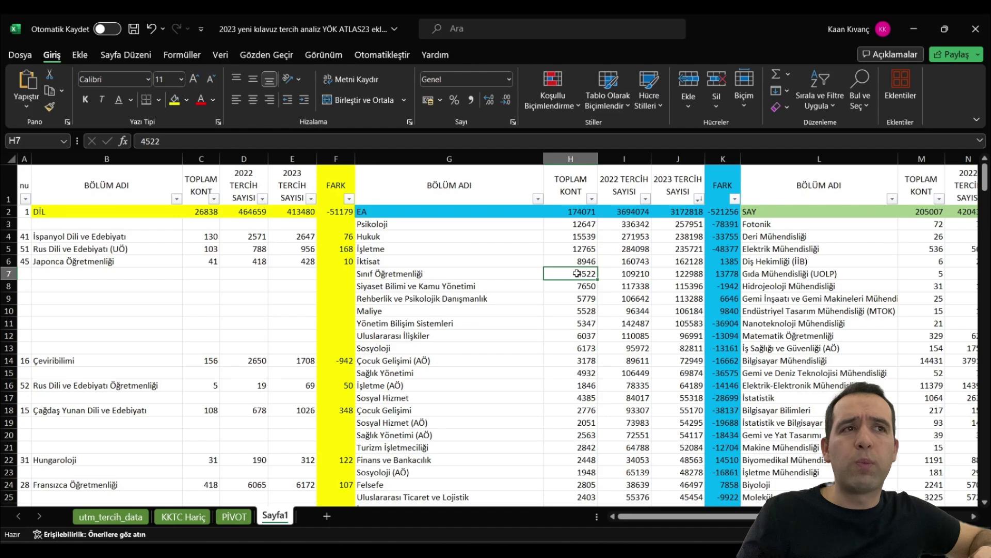
{"action": "left_click", "coordinate": [619, 276]}
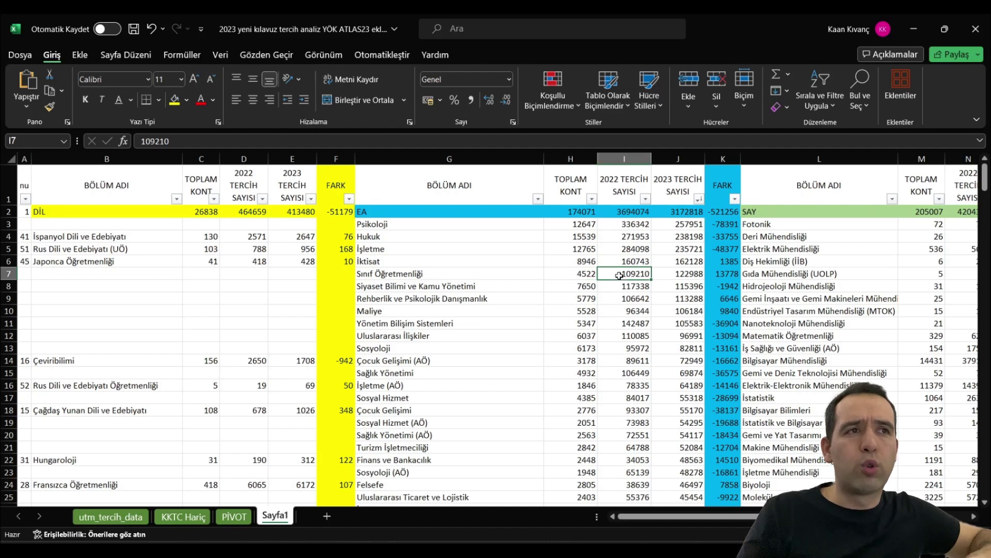
{"action": "left_click", "coordinate": [679, 274]}
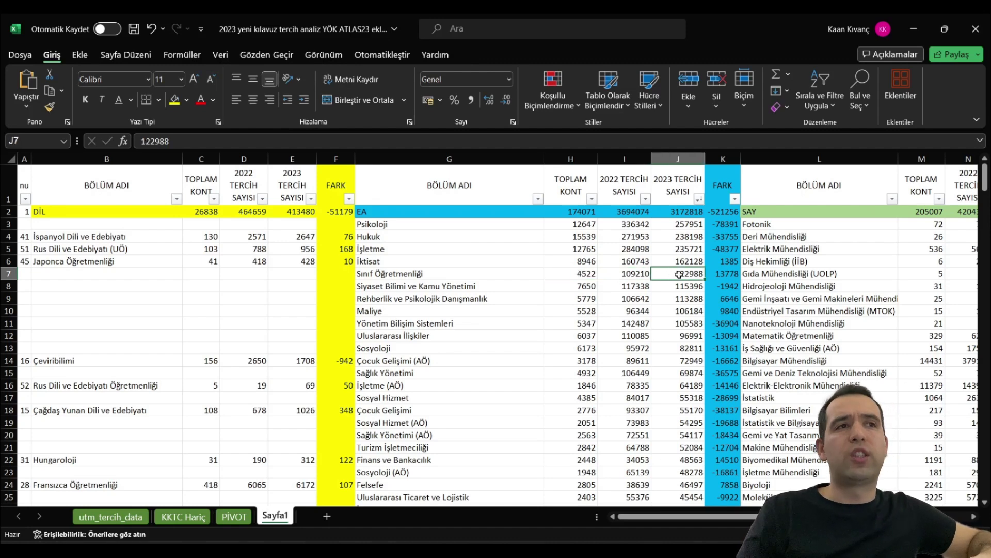
Step: Examine the EA rows of Sınıf Öğretmenliği, Psikoloji, Hukuk and İşletme, including quotas and preference counts
{"action": "left_click_drag", "start_coordinate": [733, 274], "coordinate": [446, 279]}
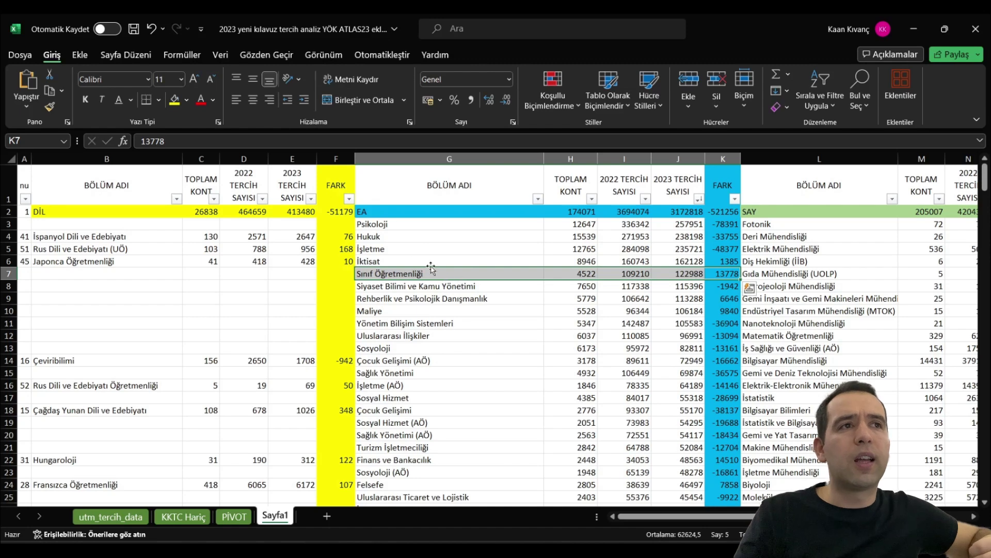
{"action": "left_click", "coordinate": [394, 225]}
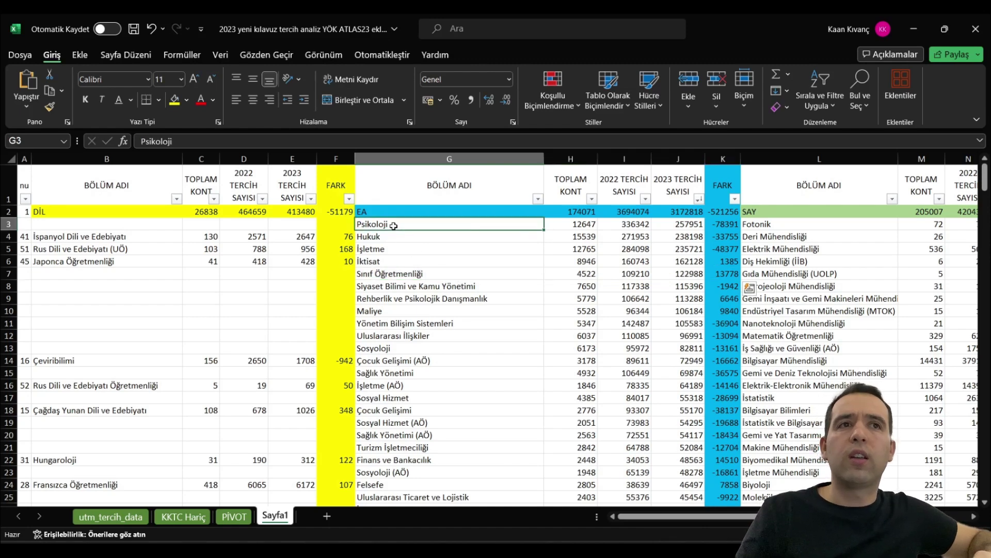
{"action": "left_click_drag", "start_coordinate": [394, 225], "coordinate": [570, 225]}
{"action": "left_click_drag", "start_coordinate": [361, 236], "coordinate": [692, 237]}
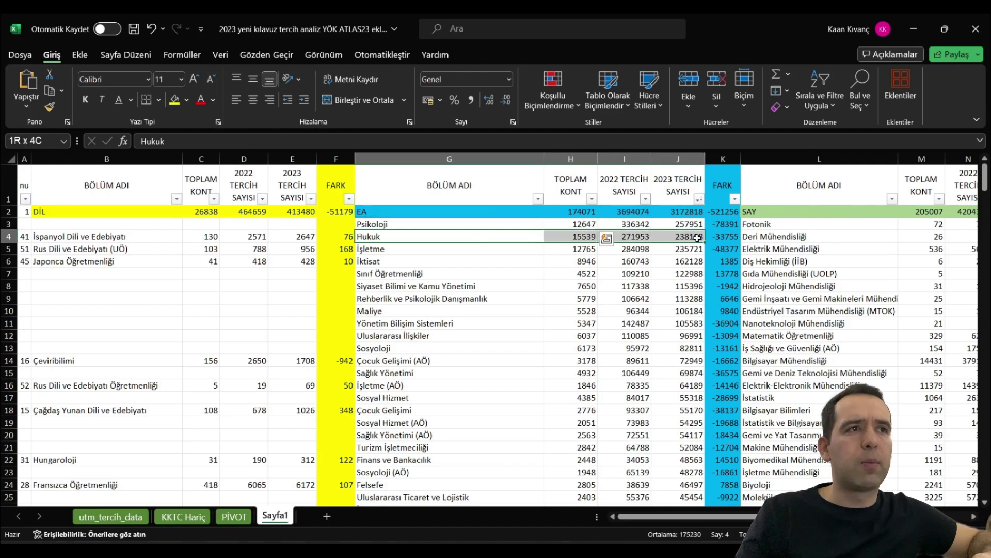
{"action": "left_click", "coordinate": [427, 250]}
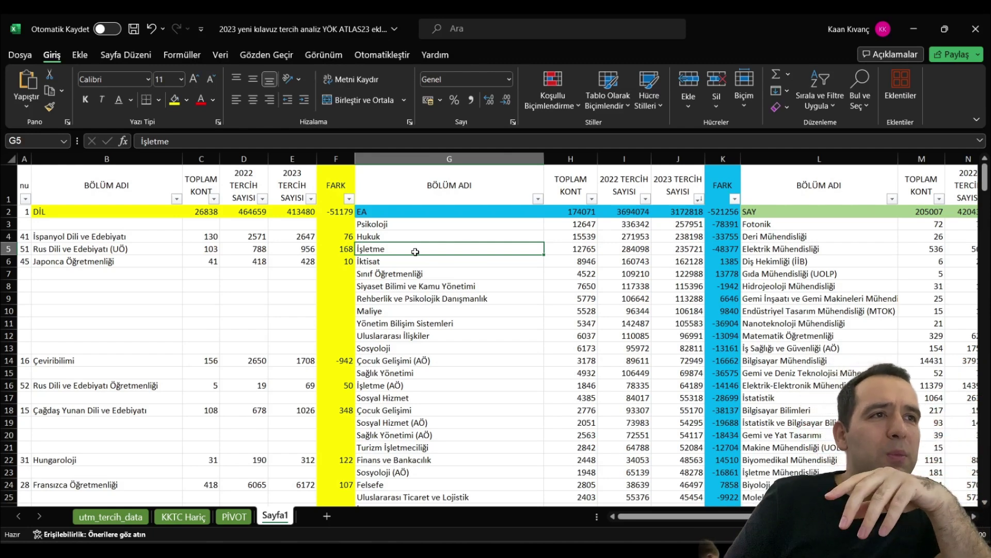
Step: Compare Yönetim Bilişim Sistemleri's 2022 and 2023 preference counts and its FARK value, discarding any stray cell entry
{"action": "left_click_drag", "start_coordinate": [392, 324], "coordinate": [692, 323]}
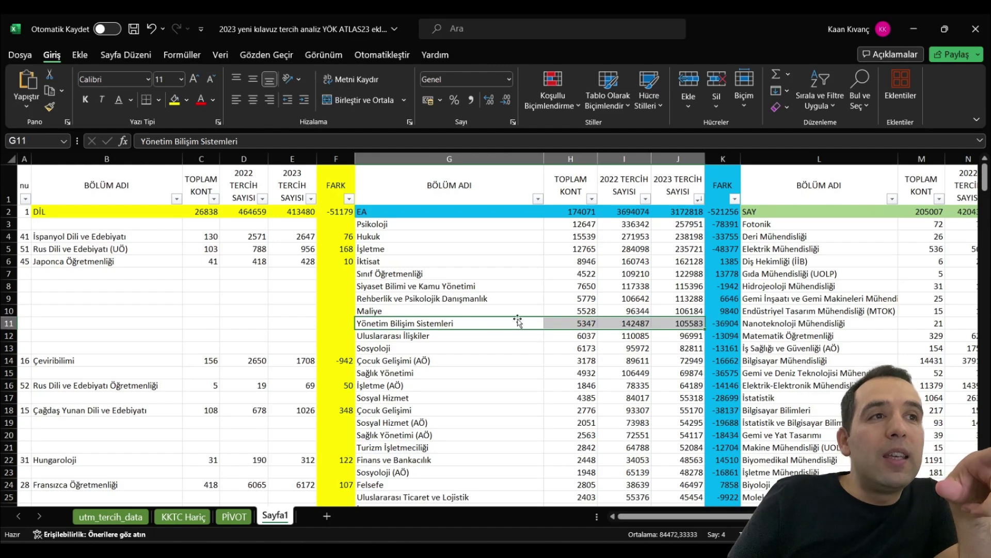
{"action": "left_click_drag", "start_coordinate": [681, 323], "coordinate": [630, 327]}
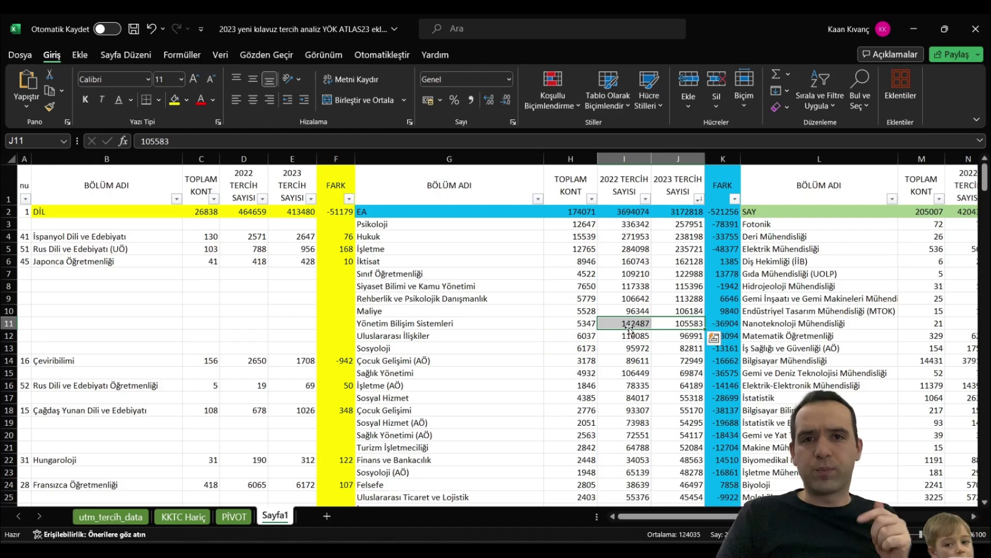
{"action": "left_click_drag", "start_coordinate": [537, 323], "coordinate": [707, 320]}
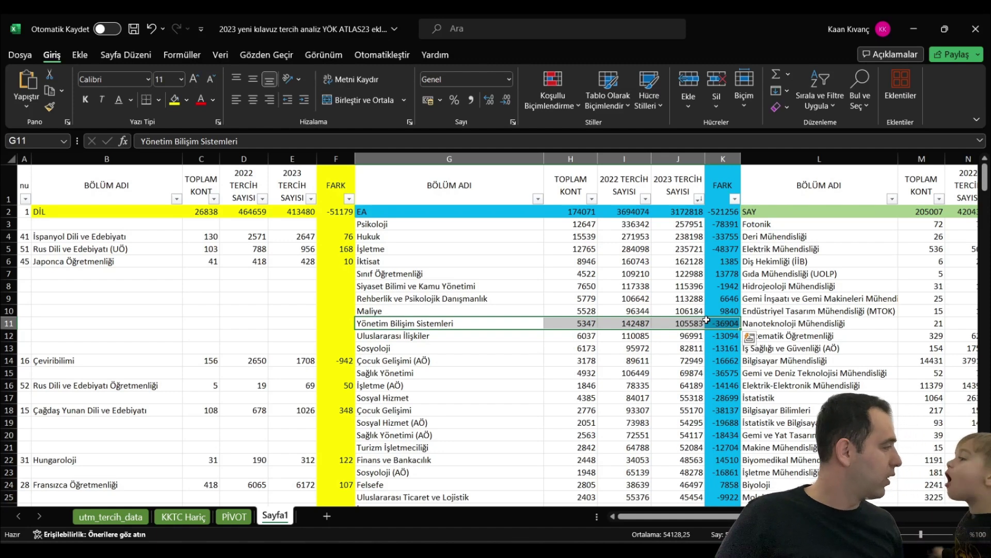
{"action": "type", "text": "0"}
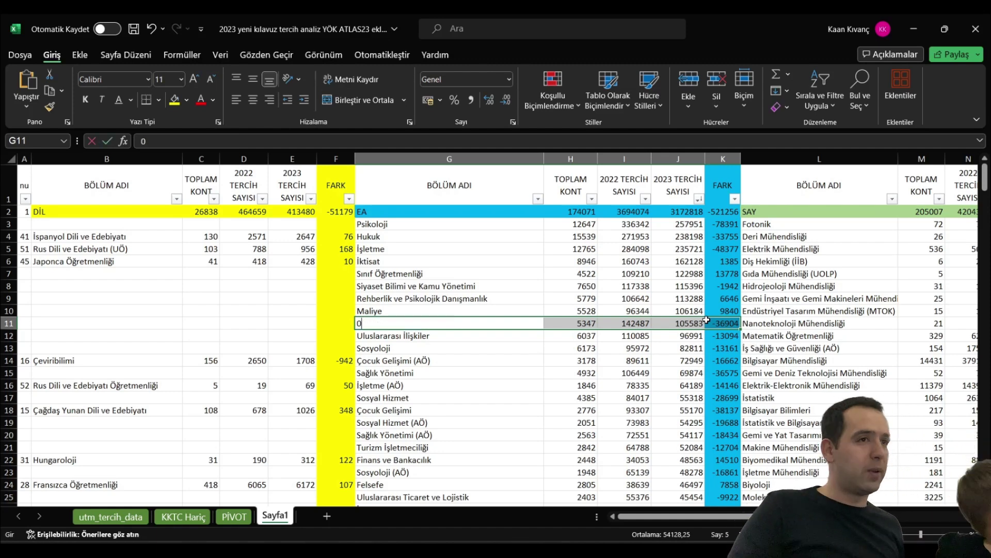
{"action": "key", "text": "Escape"}
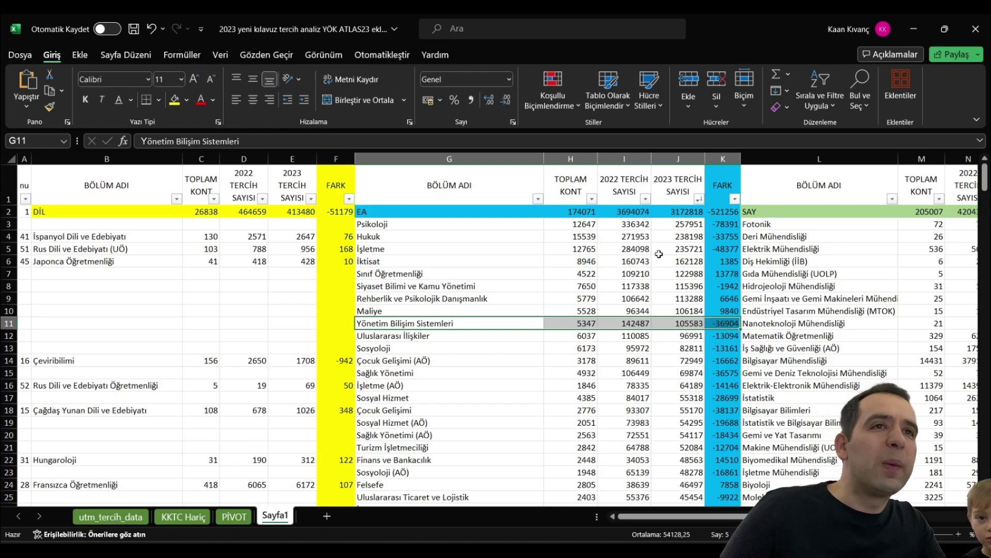
Step: Review the top five EA programmes by 2023 preference count, from Psikoloji to Sınıf Öğretmenliği
{"action": "left_click", "coordinate": [419, 223]}
{"action": "left_click", "coordinate": [411, 236]}
{"action": "left_click", "coordinate": [408, 248]}
{"action": "left_click", "coordinate": [409, 260]}
{"action": "left_click", "coordinate": [408, 273]}
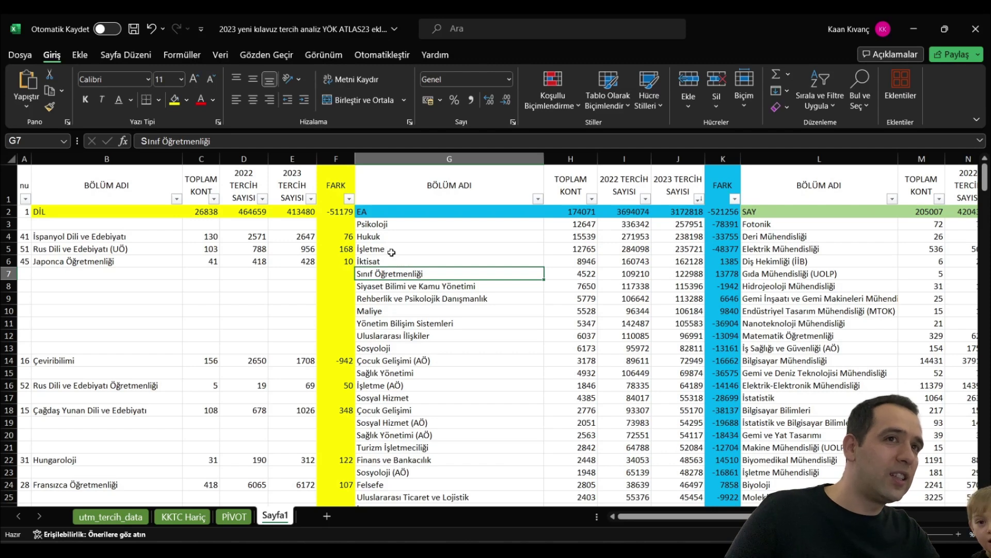
{"action": "left_click", "coordinate": [390, 260]}
{"action": "left_click", "coordinate": [386, 237]}
{"action": "left_click", "coordinate": [381, 224]}
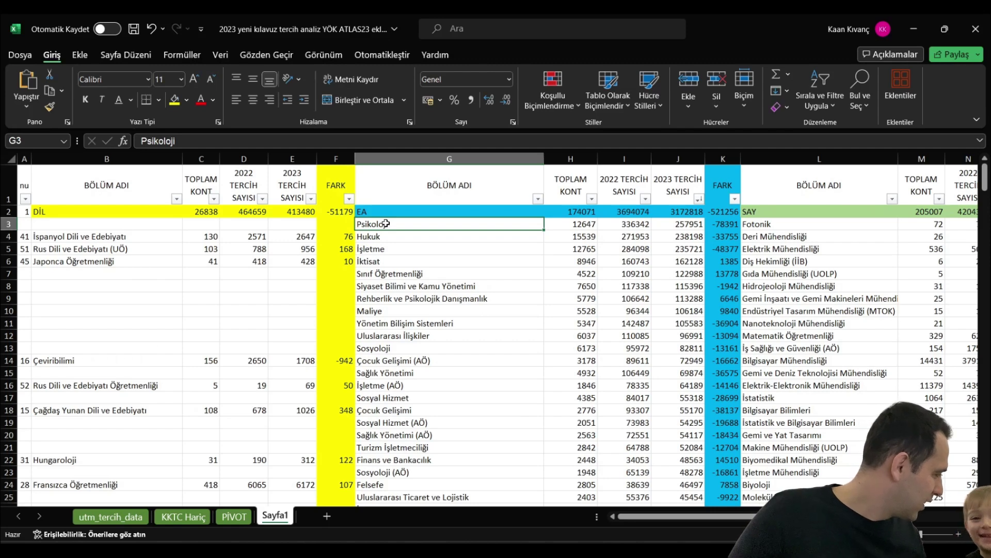
Step: Check İşletme's 2022 preference count and review the EA programme names between Psikoloji and Uluslararası Ticaret ve Lojistik
{"action": "left_click", "coordinate": [398, 247]}
{"action": "key", "text": "Right"}
{"action": "key", "text": "Right"}
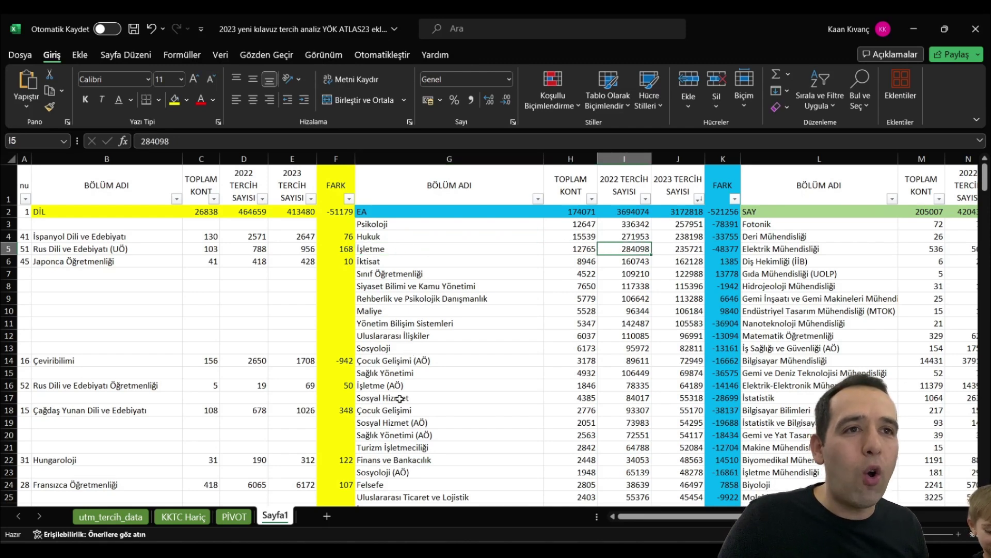
{"action": "left_click_drag", "start_coordinate": [392, 492], "coordinate": [392, 224]}
{"action": "left_click", "coordinate": [365, 486]}
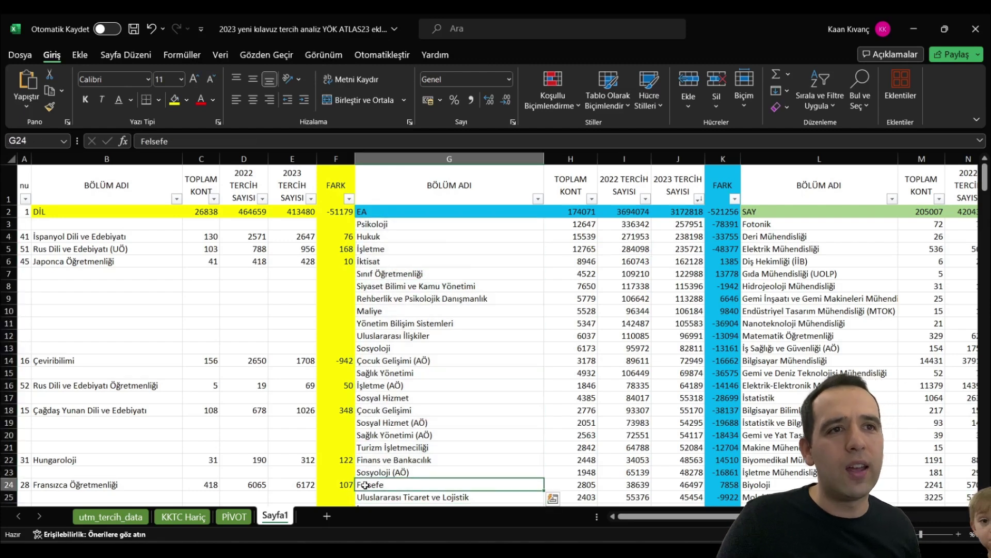
{"action": "left_click_drag", "start_coordinate": [397, 374], "coordinate": [435, 376]}
{"action": "left_click", "coordinate": [410, 291]}
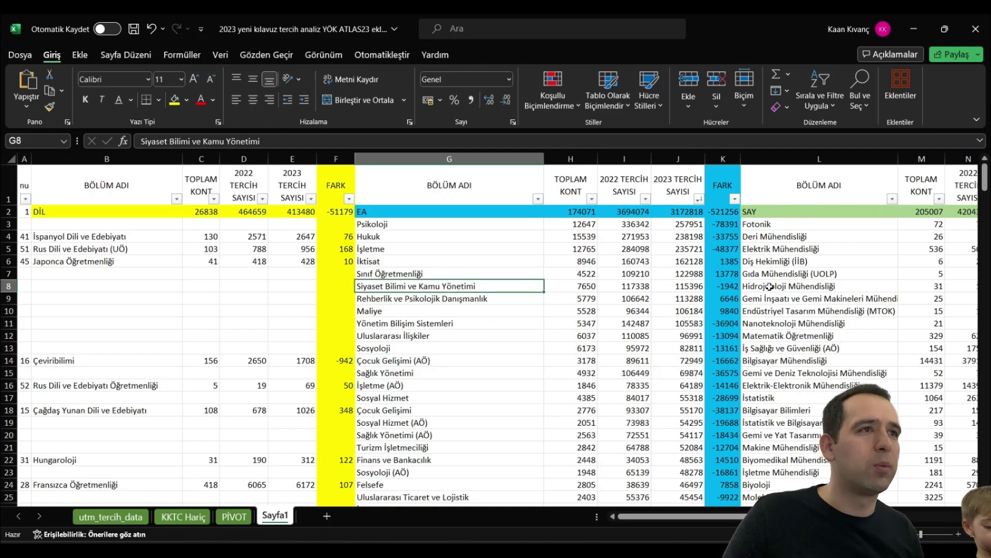
Step: Sort the EA programmes by FARK from largest to smallest
{"action": "left_click", "coordinate": [759, 260]}
{"action": "scroll", "coordinate": [759, 284], "scroll_direction": "right", "scroll_amount": 5}
{"action": "left_click", "coordinate": [507, 198]}
{"action": "left_click", "coordinate": [507, 199]}
{"action": "left_click", "coordinate": [208, 198]}
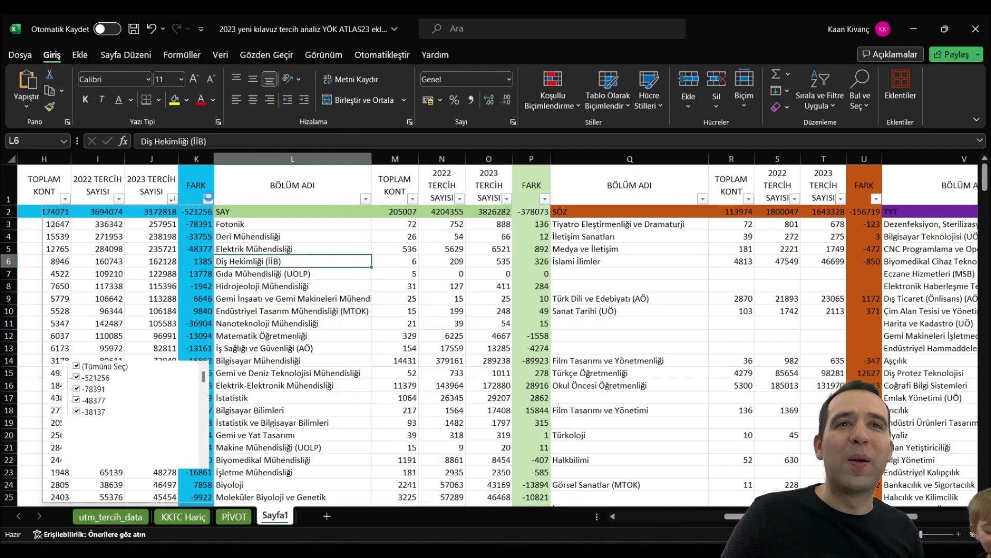
{"action": "left_click", "coordinate": [82, 237]}
Step: Examine the EA programmes with the largest FARK: Maliye's row and the preference counts of Finans ve Bankacılık and Sınıf Öğretmenliği
{"action": "left_click_drag", "start_coordinate": [154, 236], "coordinate": [286, 236]}
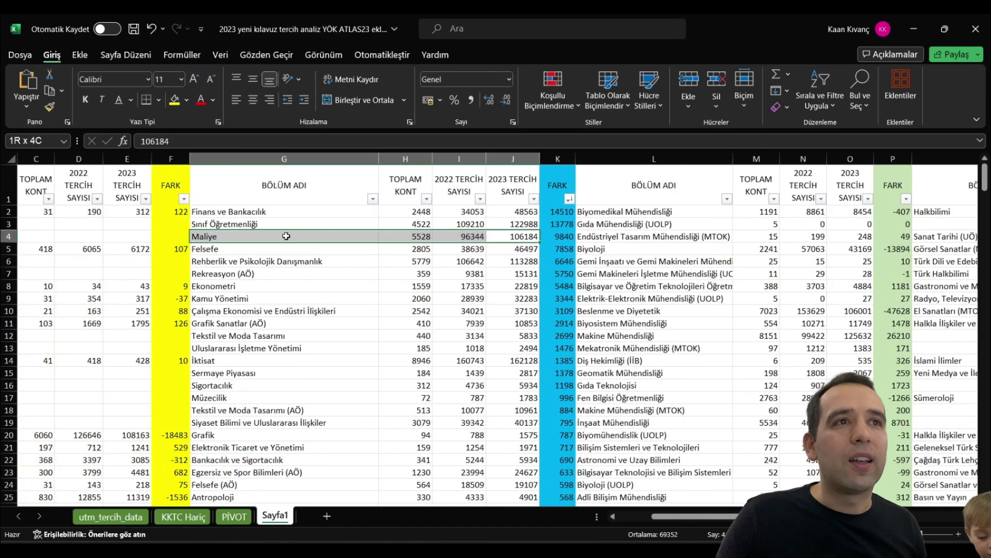
{"action": "left_click", "coordinate": [298, 214]}
{"action": "left_click", "coordinate": [562, 214]}
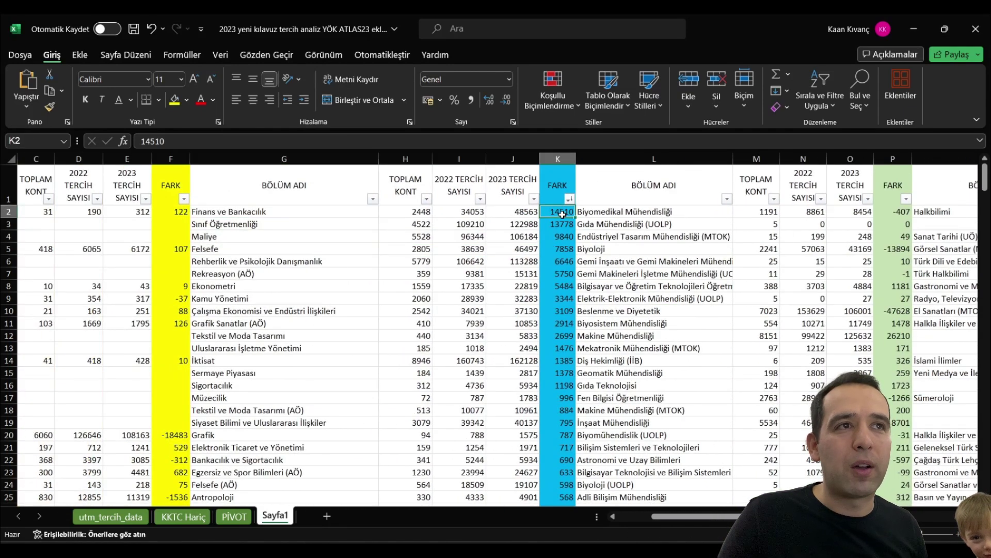
{"action": "left_click", "coordinate": [568, 198]}
{"action": "left_click", "coordinate": [492, 239]}
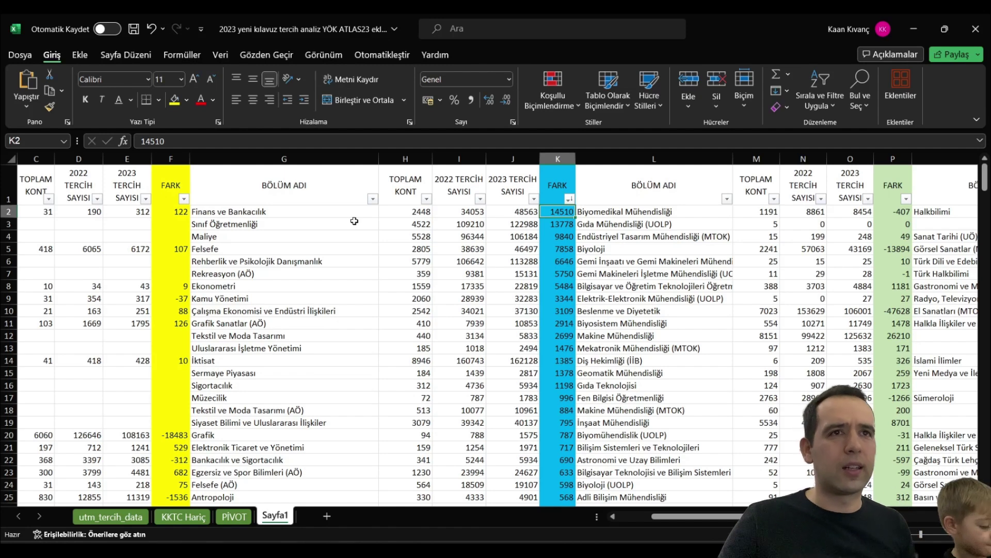
{"action": "left_click_drag", "start_coordinate": [265, 211], "coordinate": [545, 212]}
{"action": "left_click", "coordinate": [561, 211]}
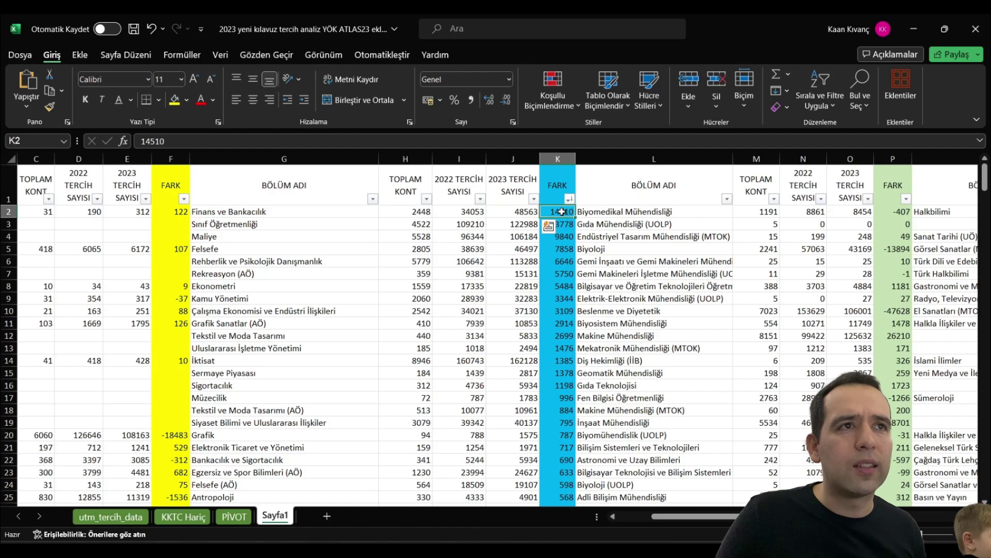
{"action": "left_click_drag", "start_coordinate": [468, 213], "coordinate": [513, 213]}
{"action": "left_click", "coordinate": [455, 224]}
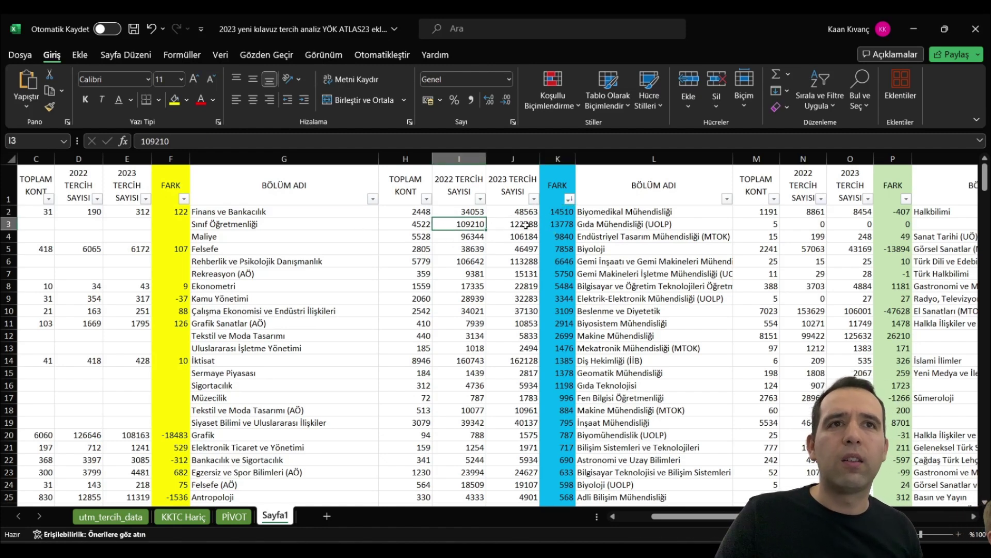
Step: Examine the Felsefe row, the programmes from Rehberlik ve Psikolojik Danışmanlık to Sermaye Piyasası, and Rekreasyon (AÖ)'s preference counts
{"action": "left_click", "coordinate": [294, 247]}
{"action": "left_click_drag", "start_coordinate": [293, 261], "coordinate": [555, 252]}
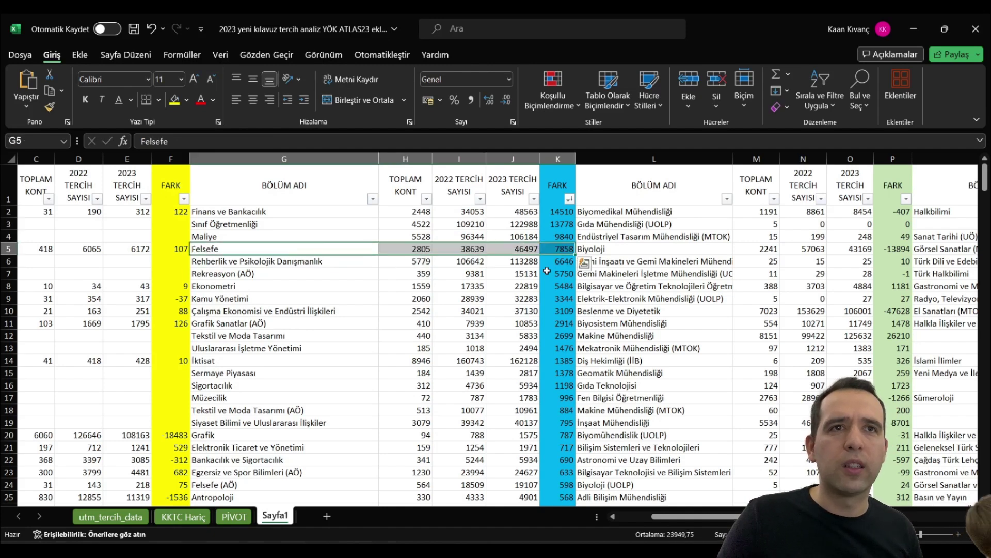
{"action": "left_click", "coordinate": [224, 286]}
{"action": "left_click_drag", "start_coordinate": [218, 376], "coordinate": [222, 261]}
{"action": "left_click_drag", "start_coordinate": [459, 273], "coordinate": [513, 274]}
Step: Sort the EA programmes by FARK from smallest to largest and review Psikoloji through Uluslararası Ticaret ve Lojistik (AÖ)
{"action": "left_click", "coordinate": [568, 199]}
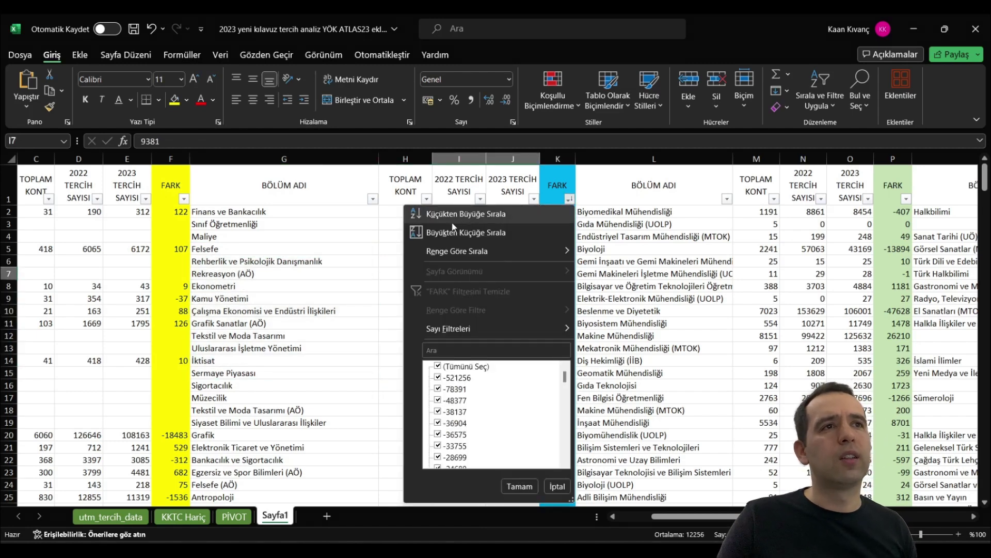
{"action": "left_click", "coordinate": [452, 216]}
{"action": "left_click_drag", "start_coordinate": [573, 224], "coordinate": [325, 381]}
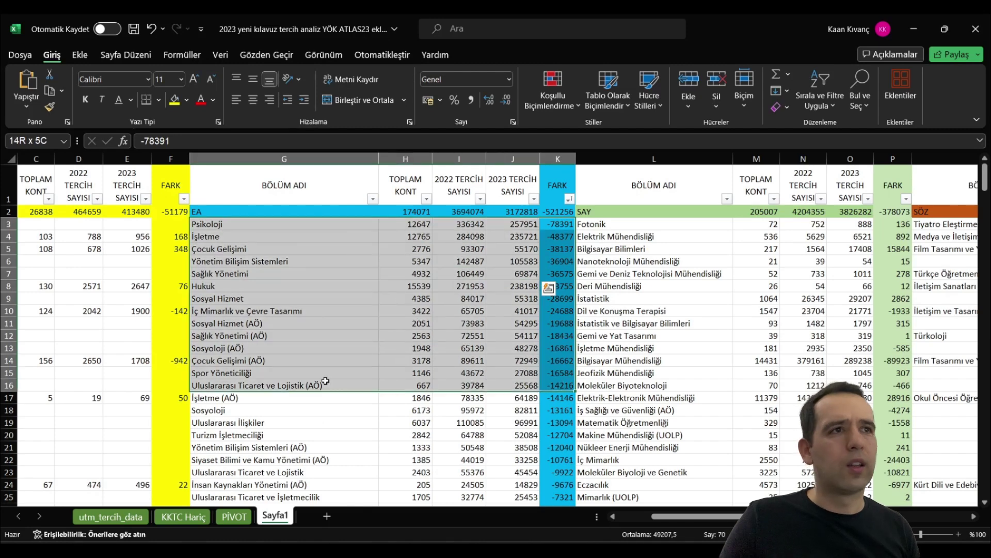
Step: Sort the SAY programmes from largest to smallest, first by FARK and finally by 2023 preference count
{"action": "left_click", "coordinate": [284, 273]}
{"action": "scroll", "coordinate": [384, 258], "scroll_direction": "right", "scroll_amount": 5}
{"action": "left_click_drag", "start_coordinate": [289, 260], "coordinate": [385, 247]}
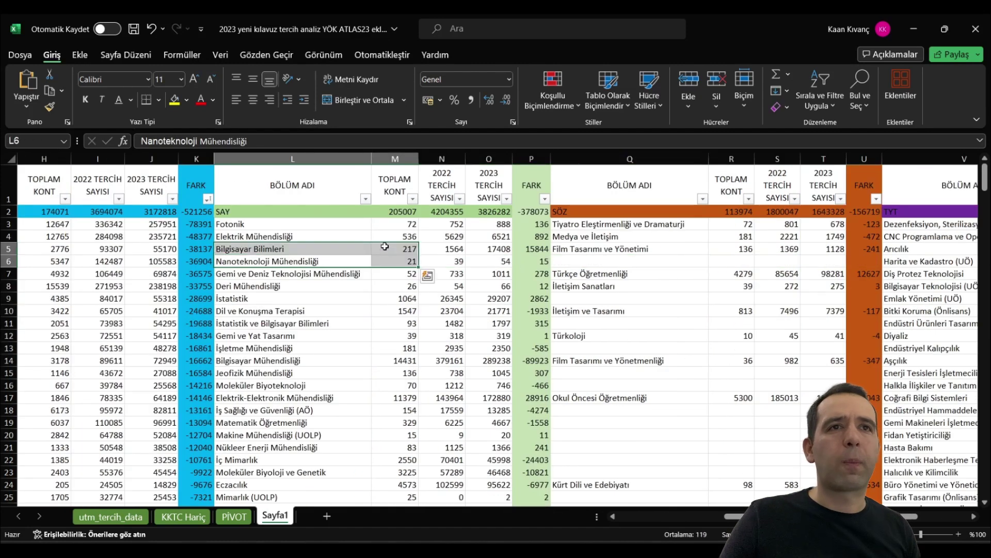
{"action": "left_click", "coordinate": [384, 246]}
{"action": "left_click", "coordinate": [368, 212]}
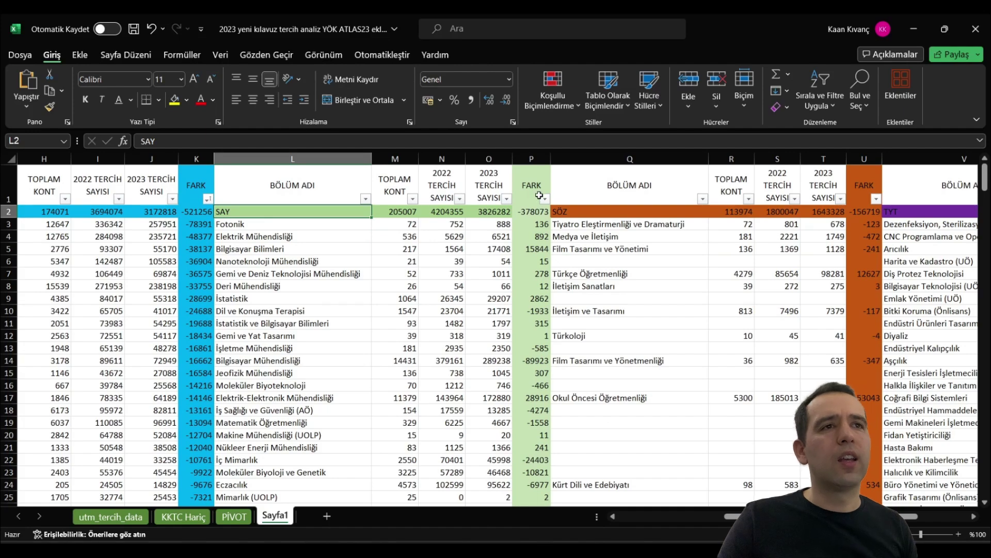
{"action": "left_click", "coordinate": [545, 198]}
{"action": "left_click", "coordinate": [413, 231]}
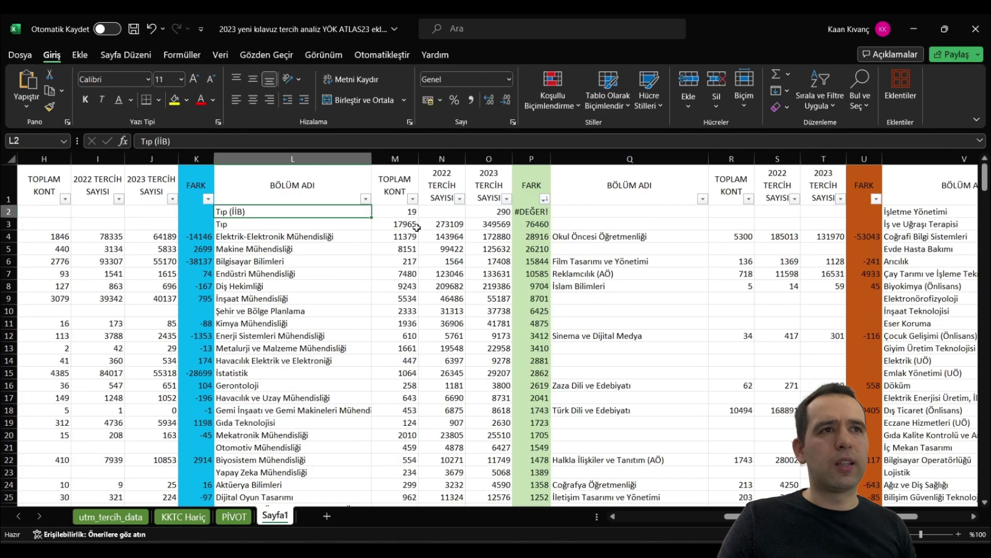
{"action": "left_click", "coordinate": [507, 198]}
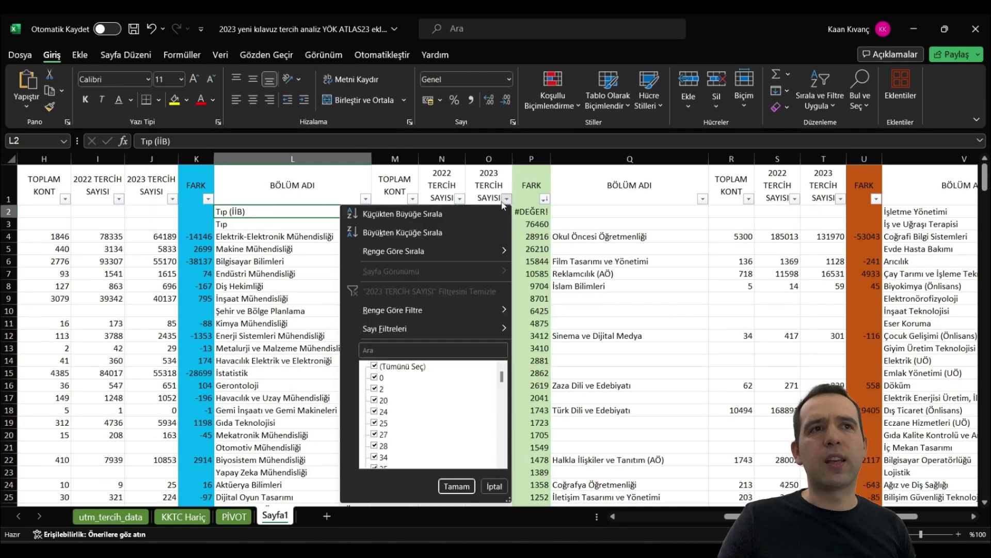
{"action": "left_click", "coordinate": [376, 233]}
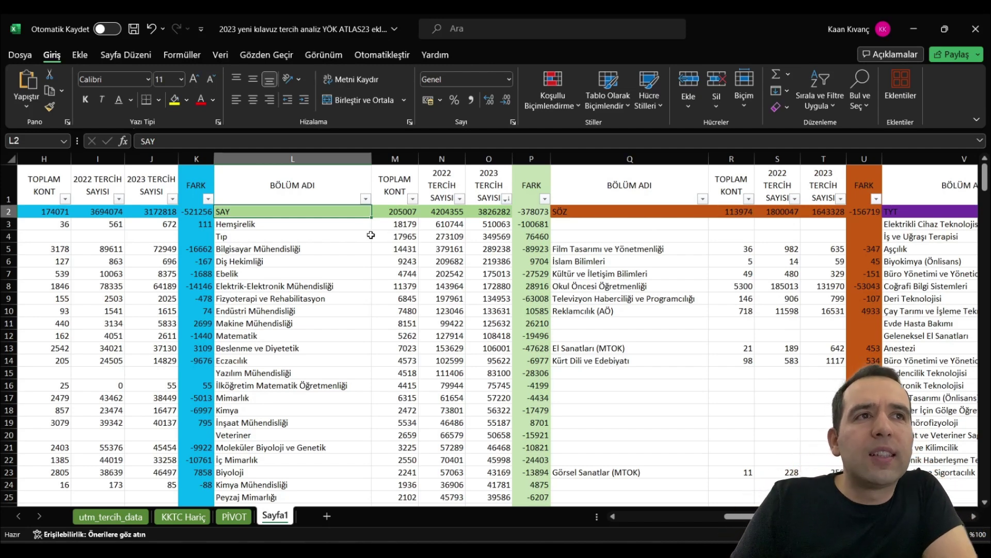
Step: Examine the leading SAY programmes Hemşirelik, Tıp, Diş Hekimliği and Ebelik, checking the 2023 preference counts of Tıp and Diş Hekimliği
{"action": "left_click_drag", "start_coordinate": [277, 227], "coordinate": [310, 231]}
{"action": "left_click", "coordinate": [281, 237]}
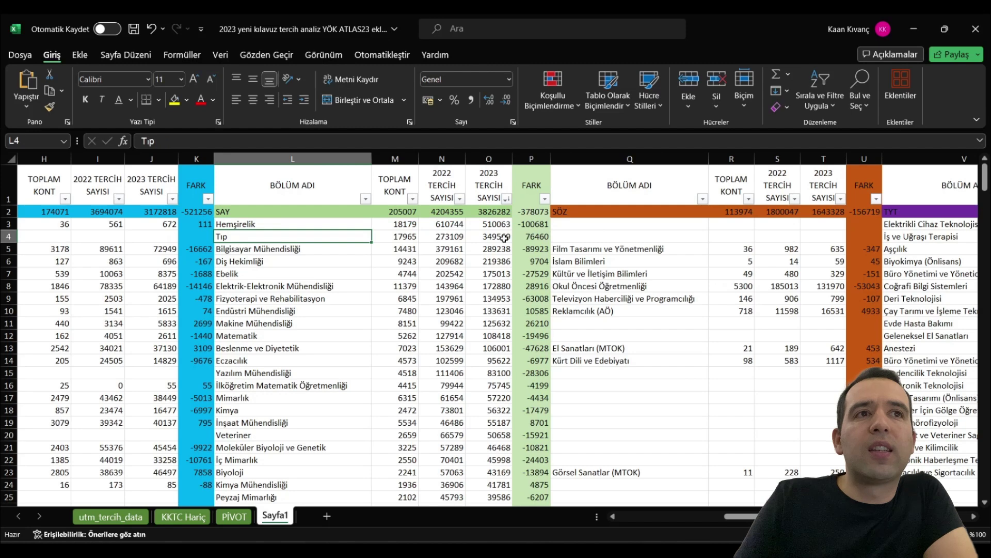
{"action": "left_click", "coordinate": [504, 237]}
{"action": "left_click", "coordinate": [466, 258]}
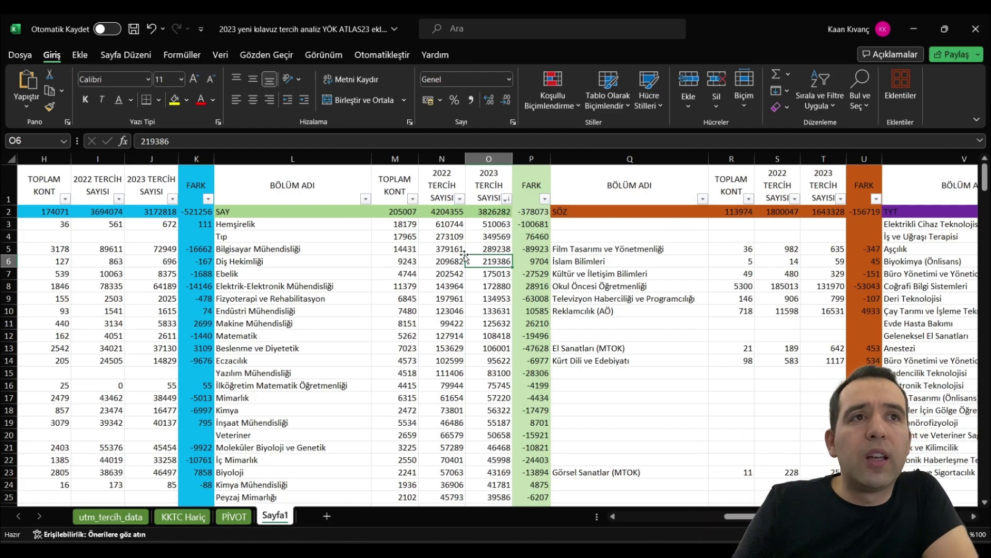
{"action": "left_click", "coordinate": [257, 261]}
{"action": "left_click", "coordinate": [256, 272]}
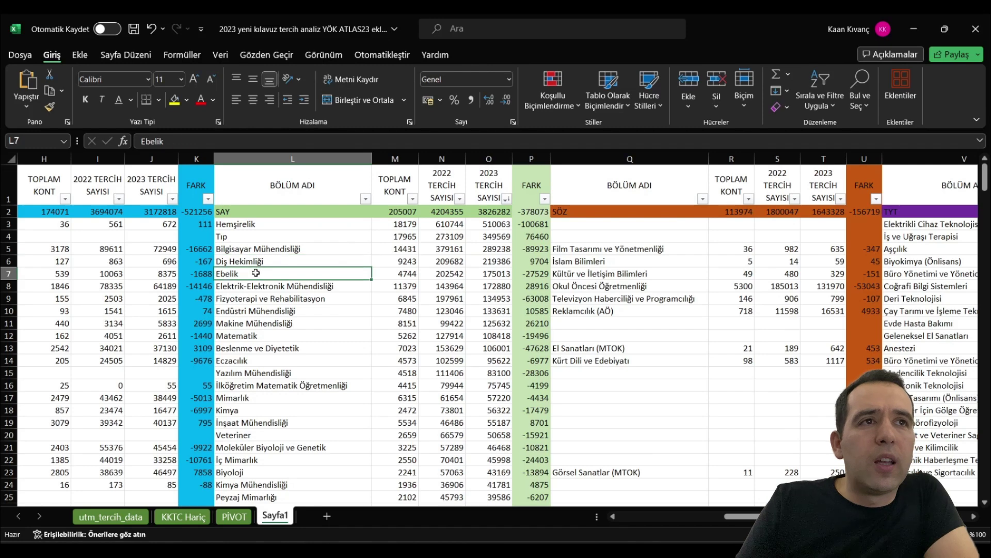
Step: Review the SAY programmes from Tıp to İlköğretim Matematik Öğretmenliği and compare the 2022 and 2023 preference counts of Hemşirelik and Tıp
{"action": "left_click_drag", "start_coordinate": [258, 239], "coordinate": [273, 383]}
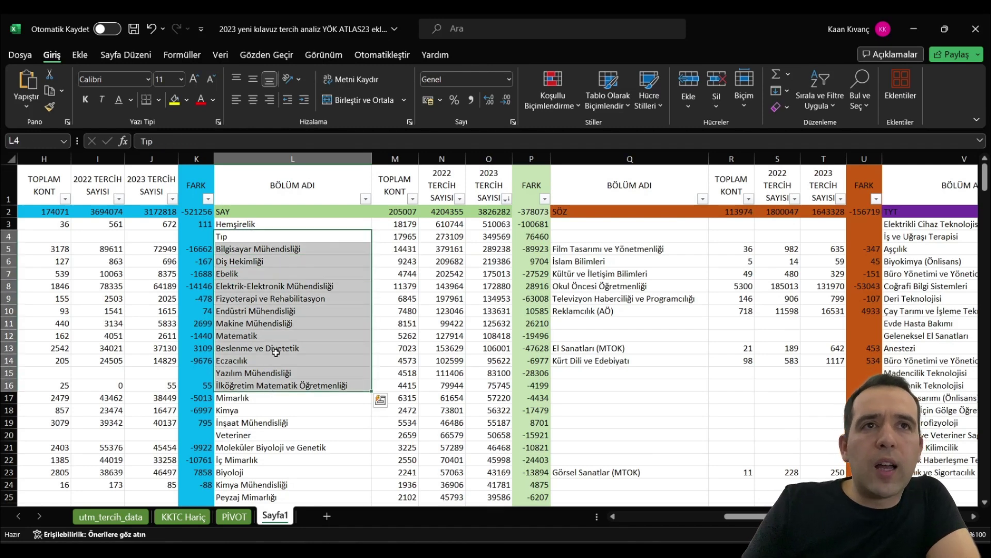
{"action": "left_click", "coordinate": [275, 335]}
{"action": "left_click_drag", "start_coordinate": [246, 227], "coordinate": [524, 221]}
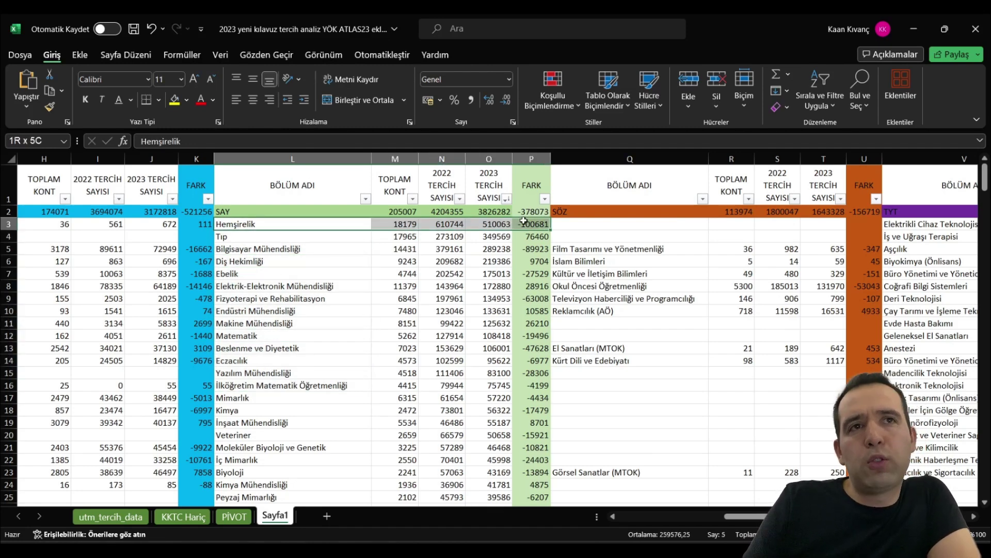
{"action": "left_click_drag", "start_coordinate": [247, 236], "coordinate": [499, 237]}
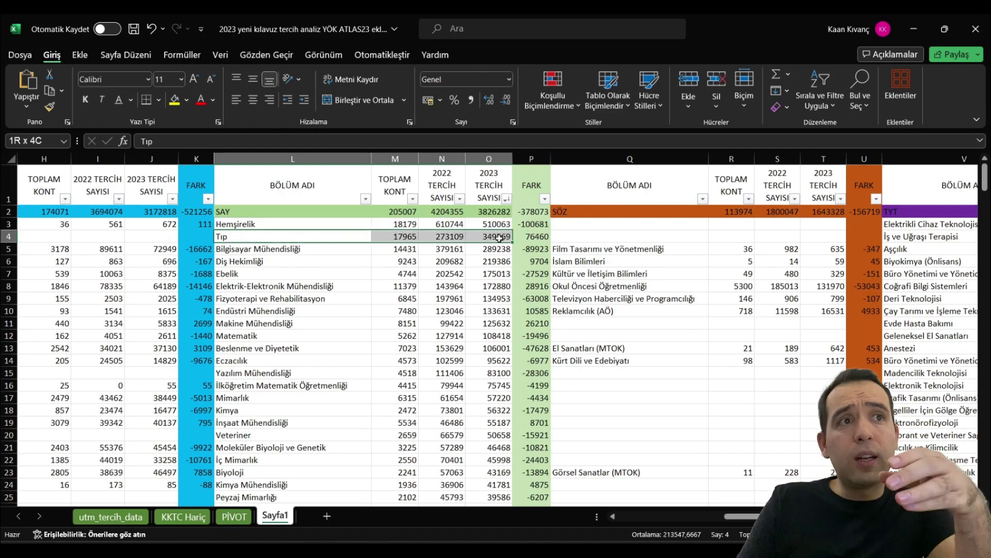
{"action": "left_click", "coordinate": [496, 236]}
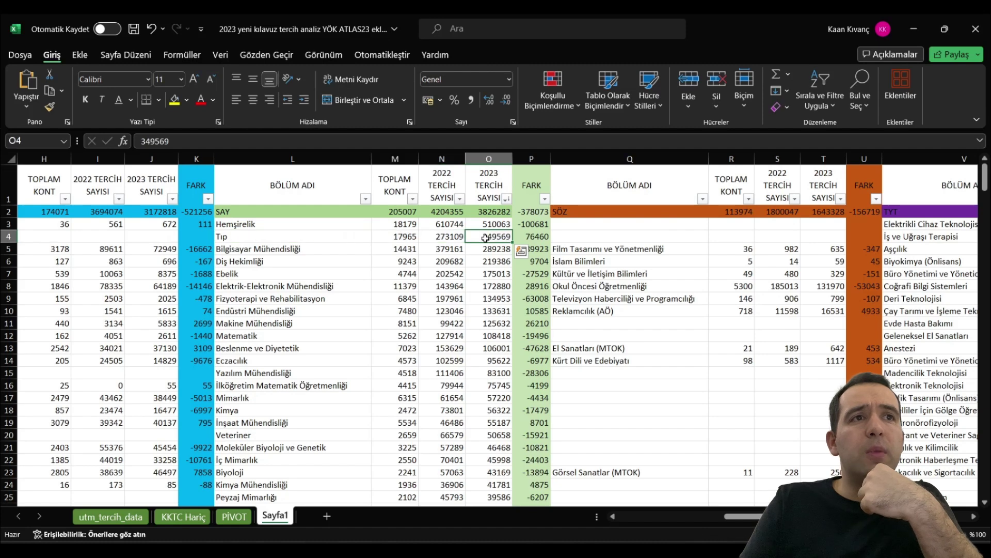
Step: Examine the Tıp row among the SAY programmes, comparing its 2022 and 2023 preference counts
{"action": "left_click", "coordinate": [336, 241]}
{"action": "mouse_move", "coordinate": [491, 237]}
{"action": "left_mouse_down"}
{"action": "mouse_move", "coordinate": [434, 235]}
{"action": "mouse_move", "coordinate": [476, 235]}
{"action": "left_mouse_up"}
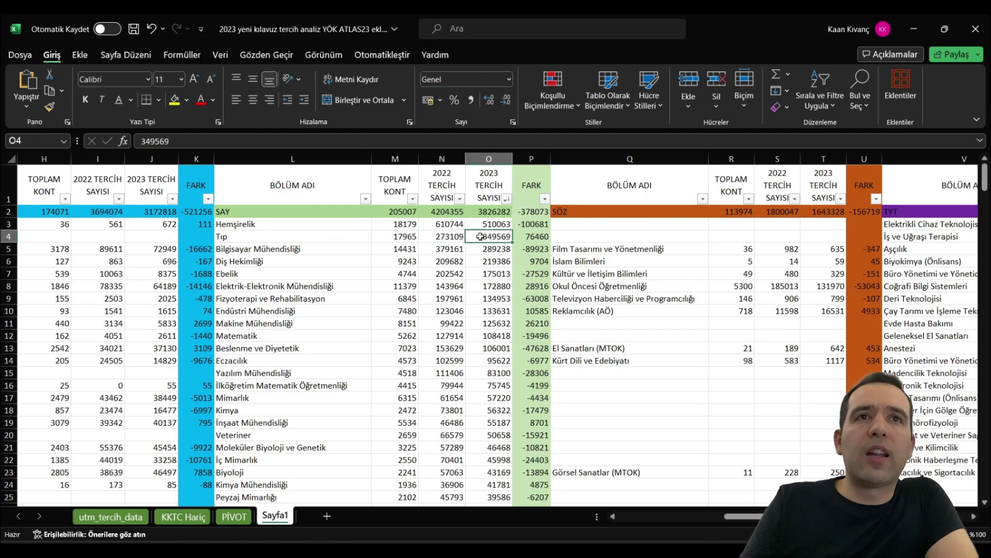
{"action": "double_click", "coordinate": [155, 141]}
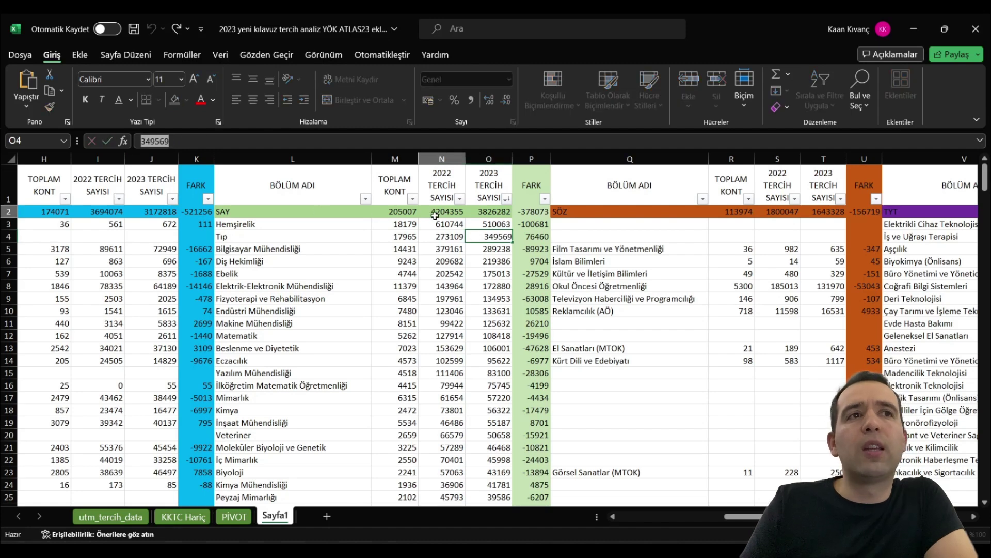
{"action": "key", "text": "Escape"}
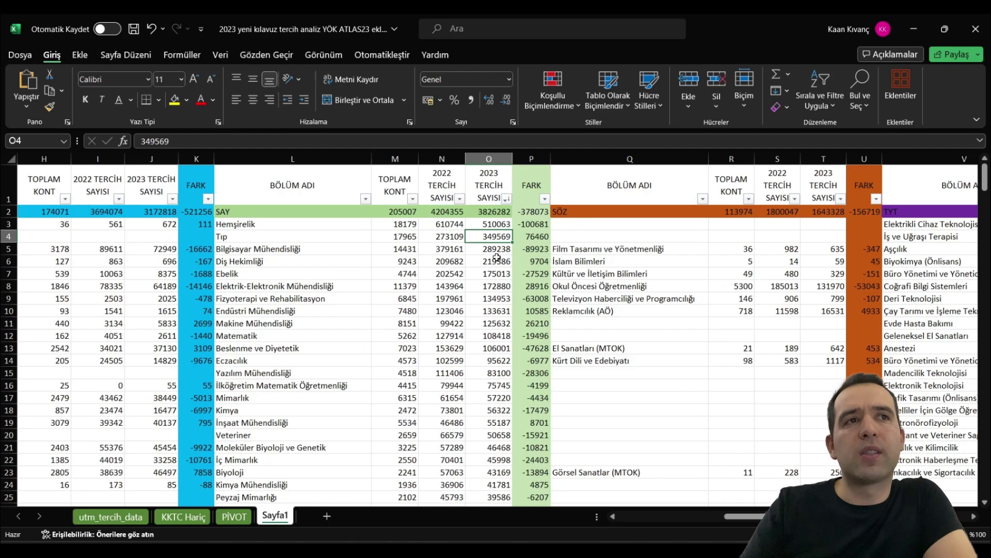
{"action": "left_click", "coordinate": [429, 237]}
{"action": "left_click_drag", "start_coordinate": [297, 236], "coordinate": [491, 236]}
{"action": "left_click", "coordinate": [491, 236]}
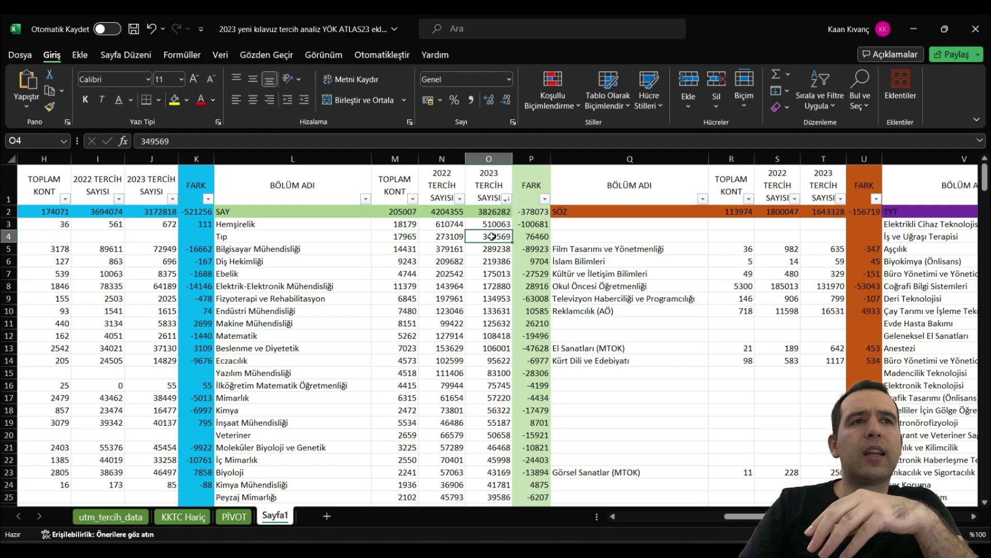
Step: Check the preference counts of Bilgisayar Mühendisliği against those of Tıp in the SAY programmes
{"action": "left_click_drag", "start_coordinate": [247, 250], "coordinate": [486, 248]}
{"action": "left_click", "coordinate": [483, 248]}
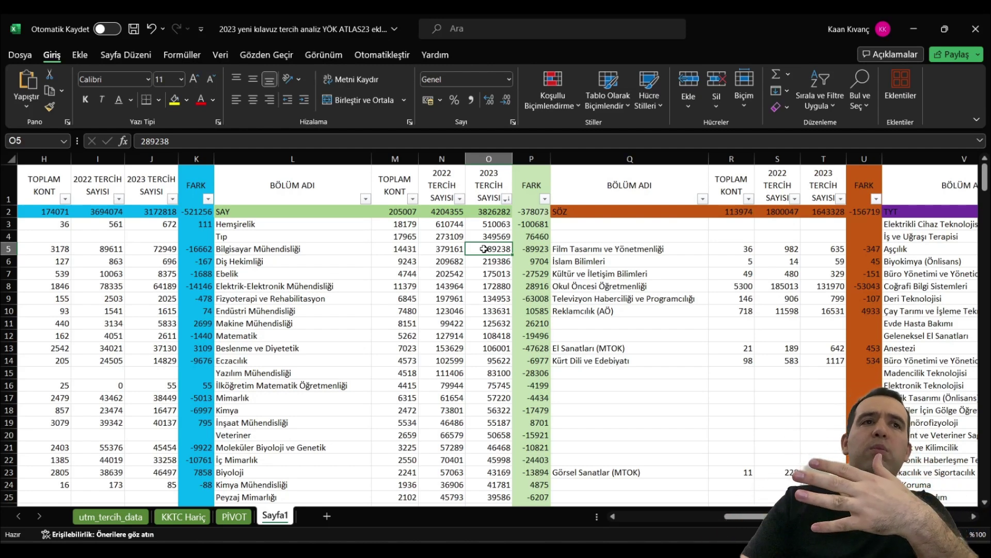
{"action": "left_click_drag", "start_coordinate": [485, 236], "coordinate": [300, 236]}
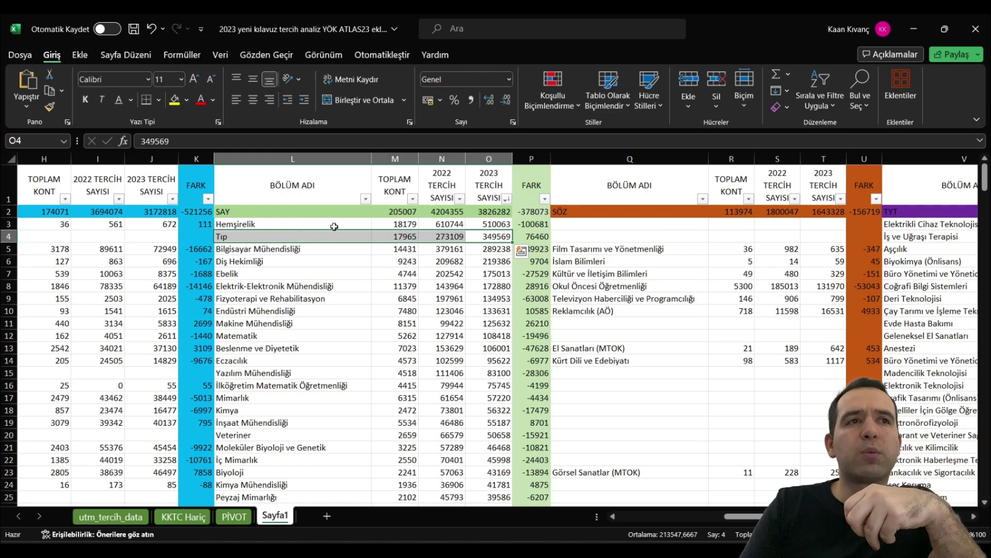
{"action": "left_click", "coordinate": [508, 236]}
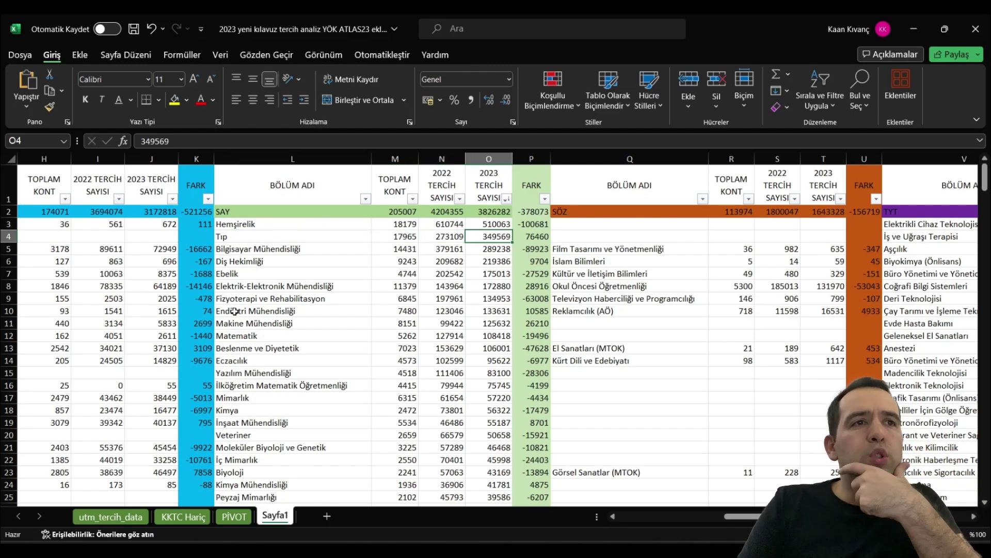
Step: Review the Elektrik-Elektronik Mühendisliği and Makine Mühendisliği rows and sort the SAY programmes by FARK from largest to smallest
{"action": "left_click_drag", "start_coordinate": [239, 287], "coordinate": [537, 287]}
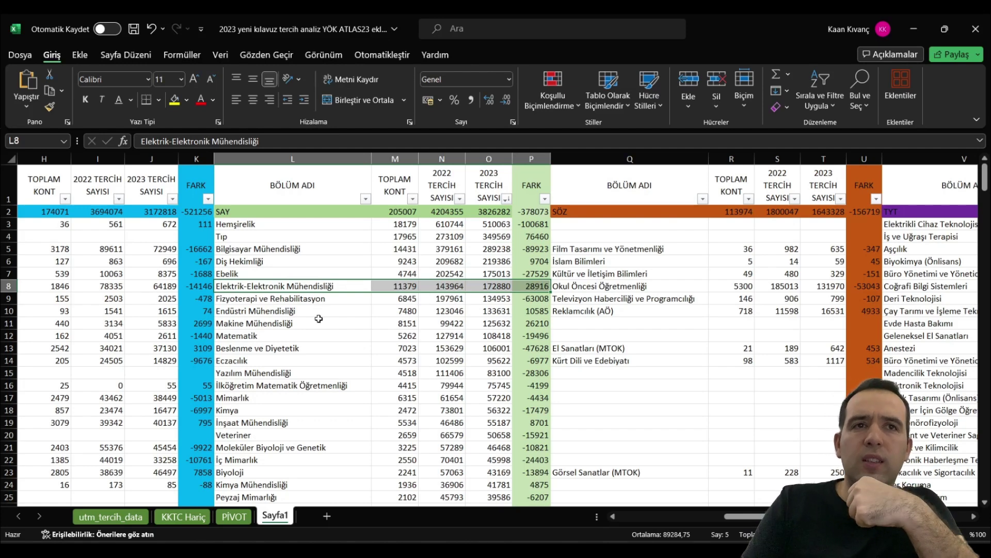
{"action": "left_click_drag", "start_coordinate": [298, 323], "coordinate": [523, 323]}
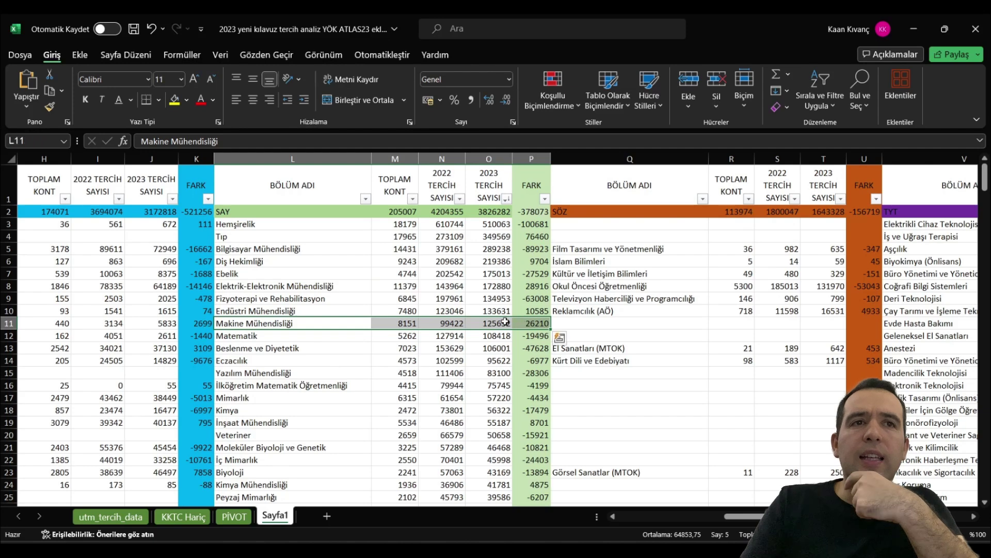
{"action": "left_click", "coordinate": [546, 199]}
{"action": "left_click", "coordinate": [421, 231]}
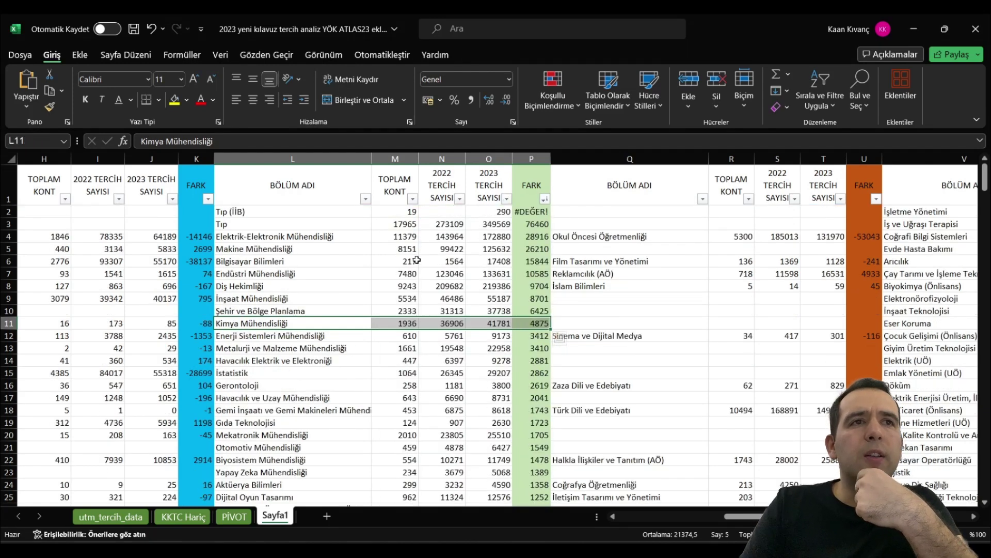
Step: Review the SAY programmes with the largest FARK, including Elektrik-Elektronik Mühendisliği, Bilgisayar Bilimleri, Endüstri Mühendisliği and İnşaat Mühendisliği
{"action": "left_click_drag", "start_coordinate": [294, 235], "coordinate": [515, 233]}
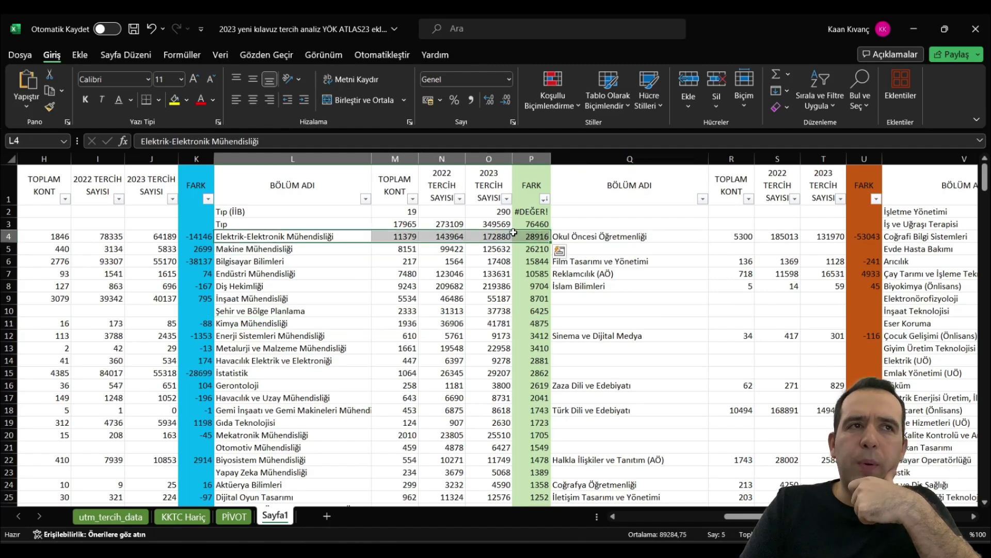
{"action": "left_click", "coordinate": [520, 236]}
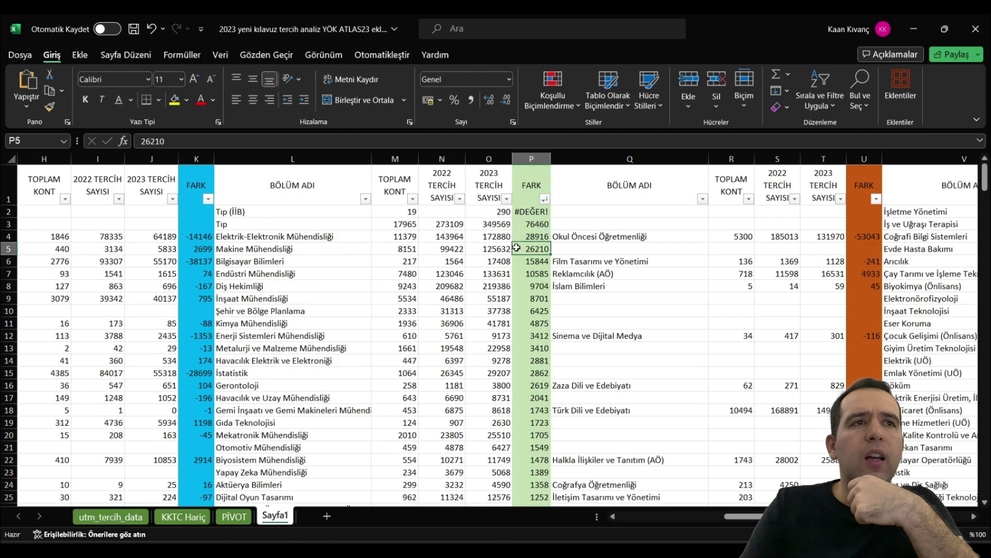
{"action": "left_click_drag", "start_coordinate": [292, 258], "coordinate": [538, 261]}
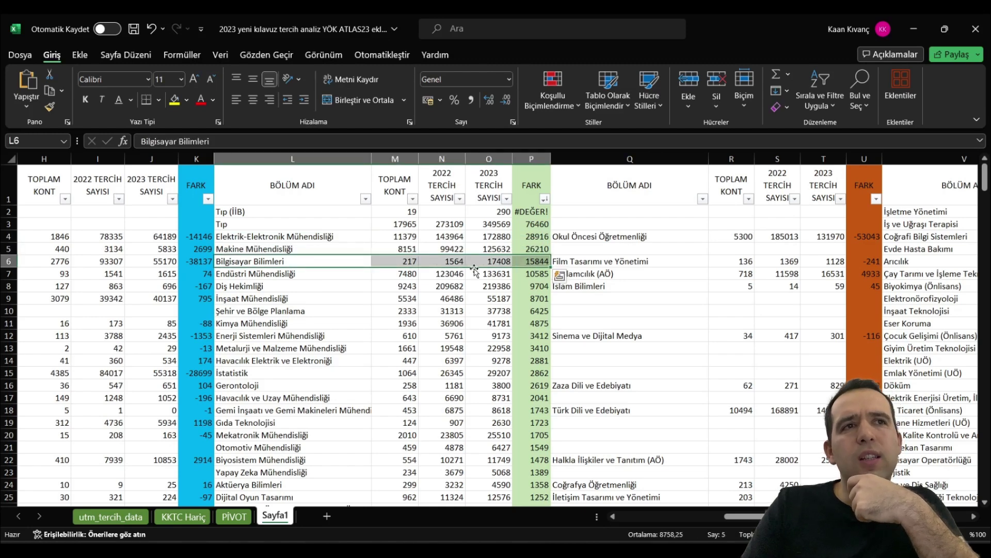
{"action": "left_click", "coordinate": [409, 264]}
{"action": "left_click", "coordinate": [279, 275]}
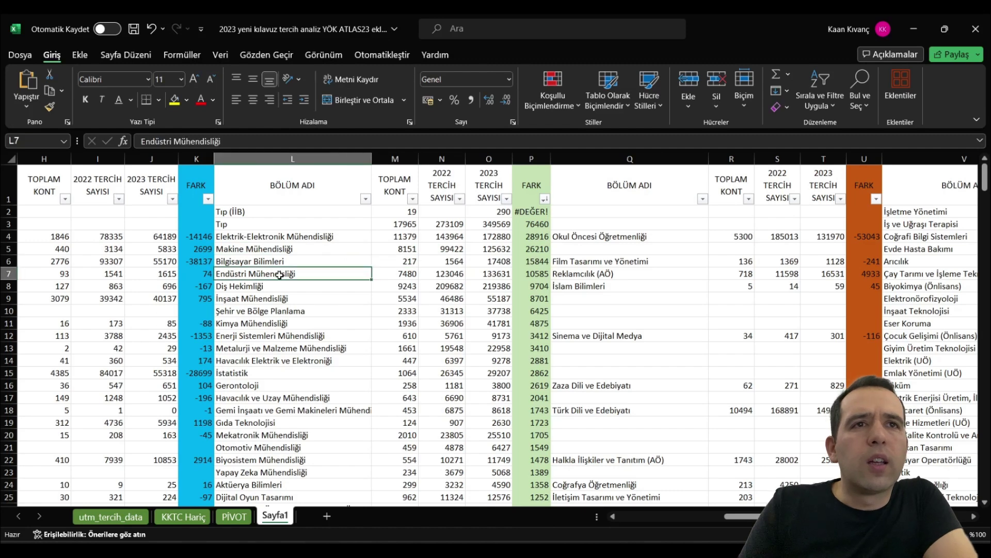
{"action": "left_click_drag", "start_coordinate": [315, 276], "coordinate": [534, 275]}
{"action": "left_click_drag", "start_coordinate": [283, 301], "coordinate": [537, 298]}
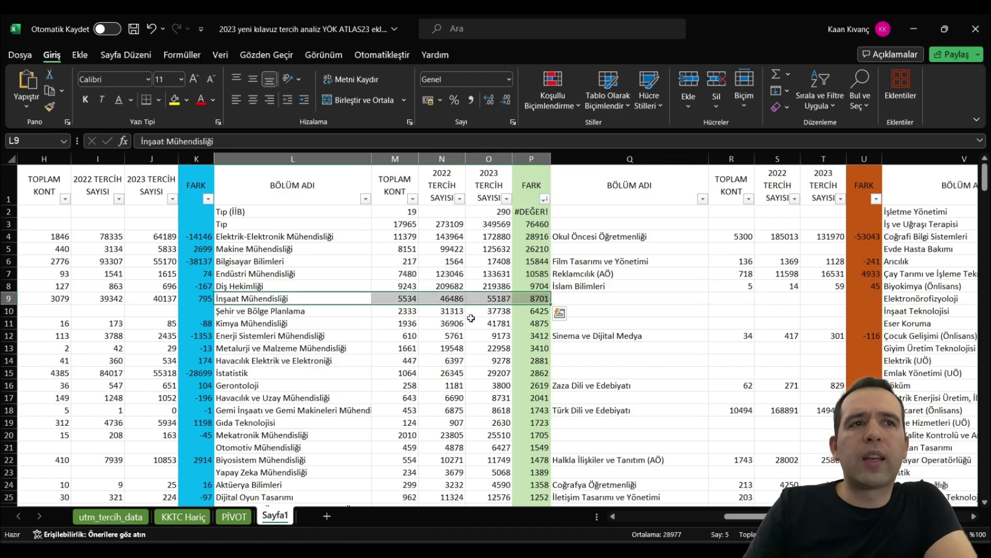
{"action": "left_click_drag", "start_coordinate": [255, 372], "coordinate": [496, 372]}
Step: Sort the SAY programmes from largest to smallest, first by 2023 preference count and finally by 2022 preference count
{"action": "left_click", "coordinate": [507, 198]}
{"action": "left_click", "coordinate": [417, 233]}
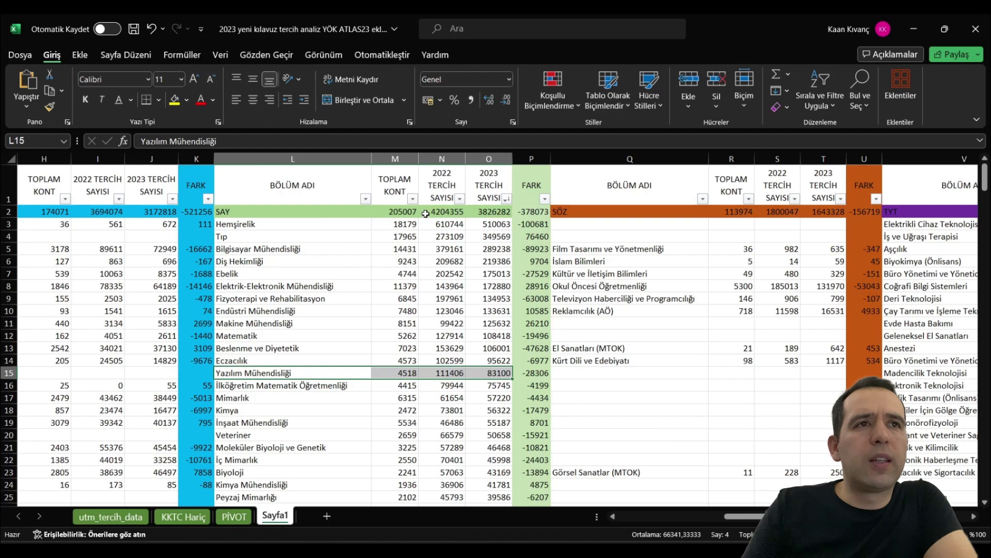
{"action": "left_click", "coordinate": [459, 199]}
{"action": "left_click", "coordinate": [392, 230]}
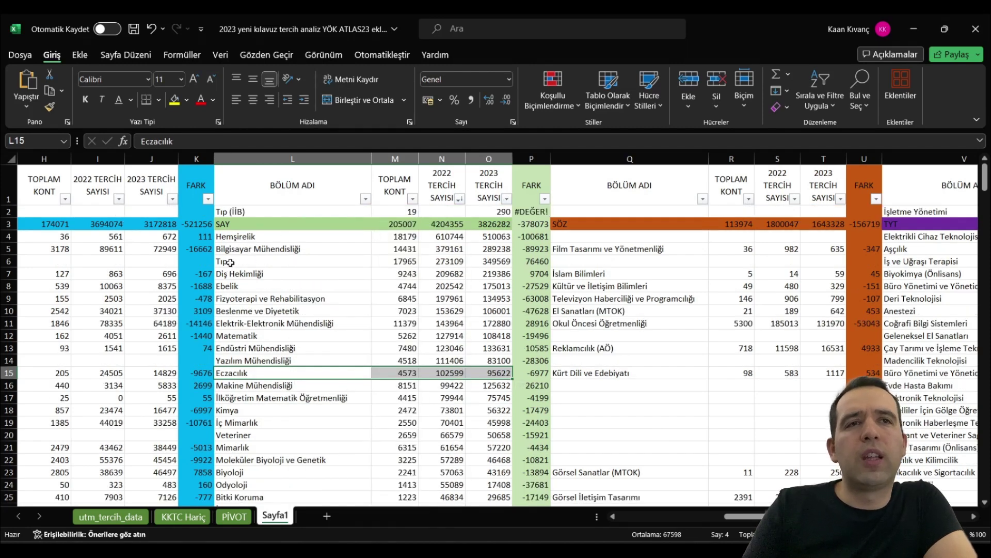
Step: Examine the 2022 ranking of the SAY programmes from Bilgisayar Mühendisliği down past Eczacılık to Bitki Koruma
{"action": "left_click", "coordinate": [264, 248]}
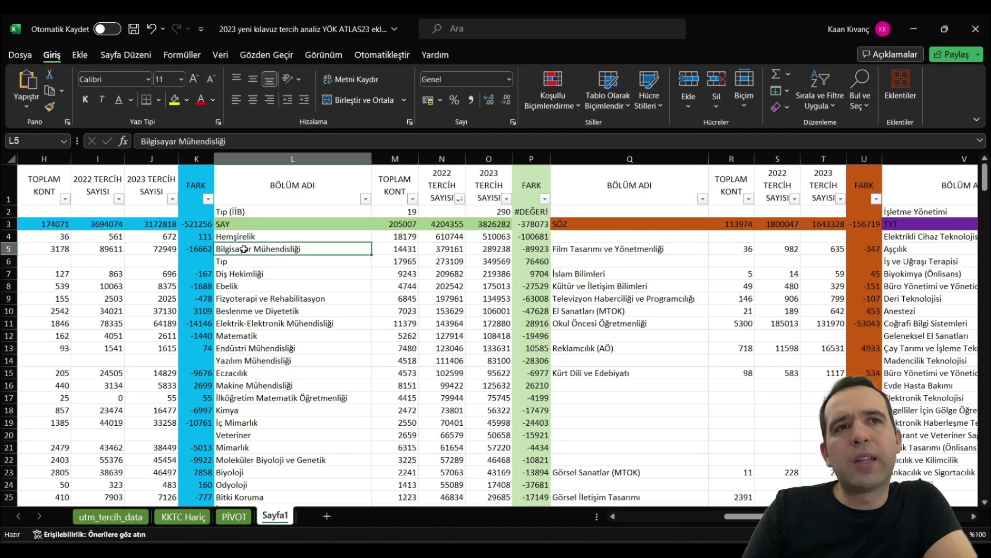
{"action": "left_click_drag", "start_coordinate": [241, 369], "coordinate": [269, 276]}
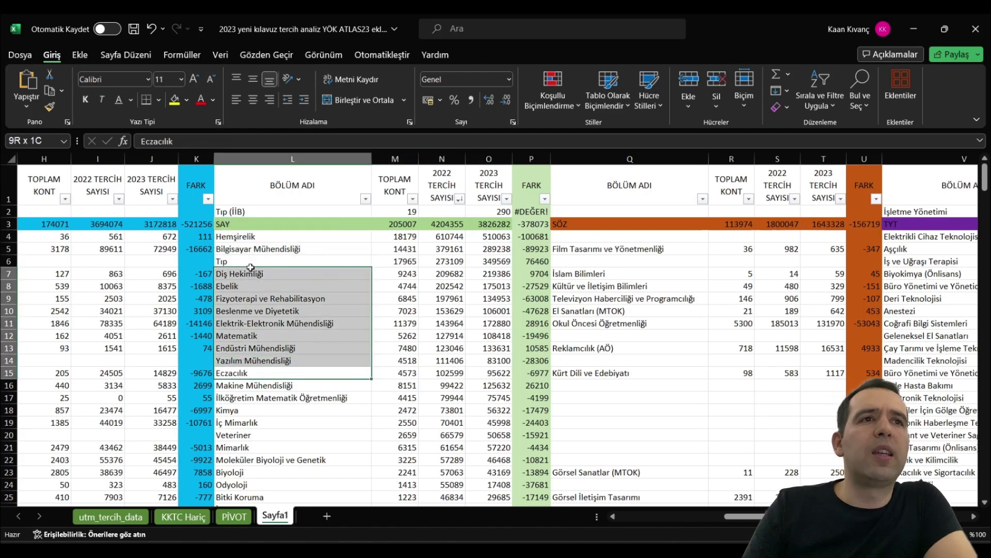
{"action": "left_click", "coordinate": [428, 248]}
{"action": "left_click", "coordinate": [398, 336]}
{"action": "scroll", "coordinate": [398, 335], "scroll_direction": "right", "scroll_amount": 2}
{"action": "left_click_drag", "start_coordinate": [287, 336], "coordinate": [288, 310]}
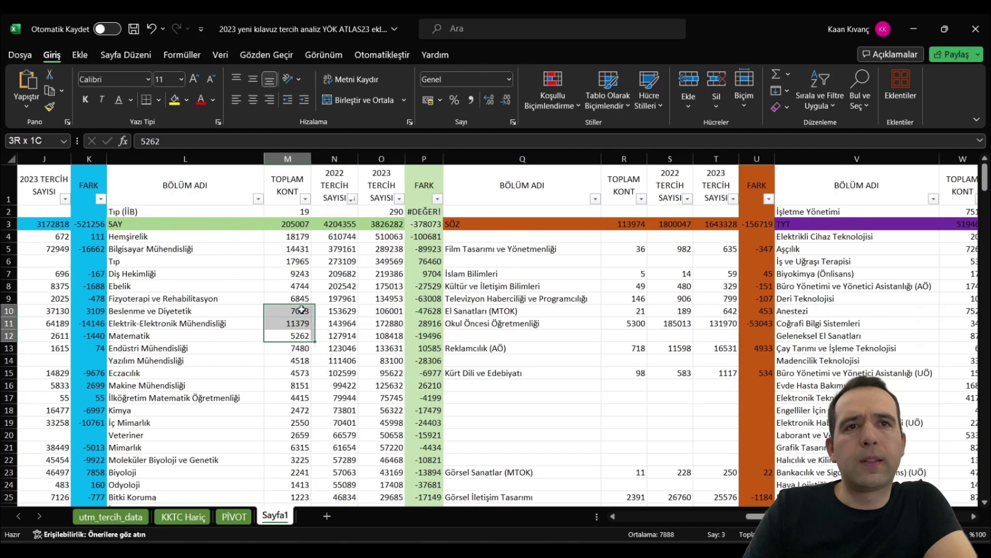
{"action": "scroll", "coordinate": [142, 331], "scroll_direction": "down", "scroll_amount": 1}
{"action": "scroll", "coordinate": [143, 335], "scroll_direction": "up", "scroll_amount": 1}
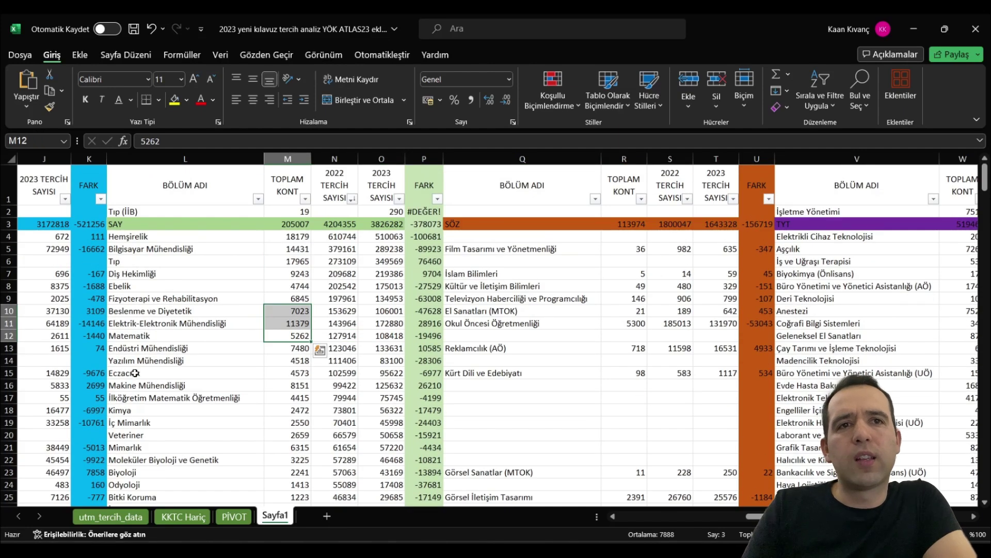
{"action": "scroll", "coordinate": [155, 356], "scroll_direction": "down", "scroll_amount": 1}
{"action": "scroll", "coordinate": [170, 373], "scroll_direction": "down", "scroll_amount": 1}
{"action": "left_click_drag", "start_coordinate": [140, 423], "coordinate": [293, 413]}
{"action": "scroll", "coordinate": [300, 375], "scroll_direction": "up", "scroll_amount": 2}
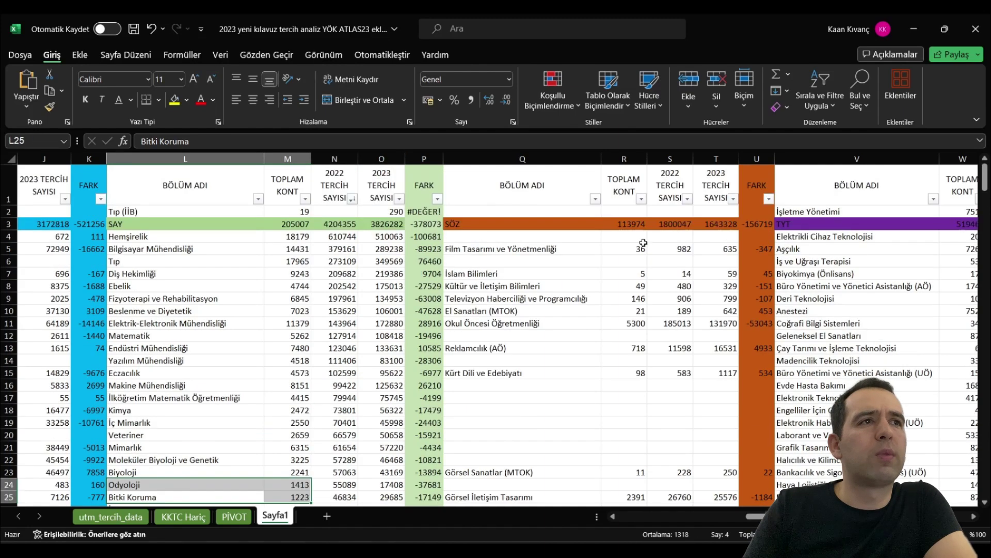
Step: Sort the SÖZ programmes by 2023 preference count from largest to smallest and review Tarih and Türk Dili ve Edebiyatı
{"action": "left_click", "coordinate": [733, 199]}
{"action": "left_click", "coordinate": [617, 229]}
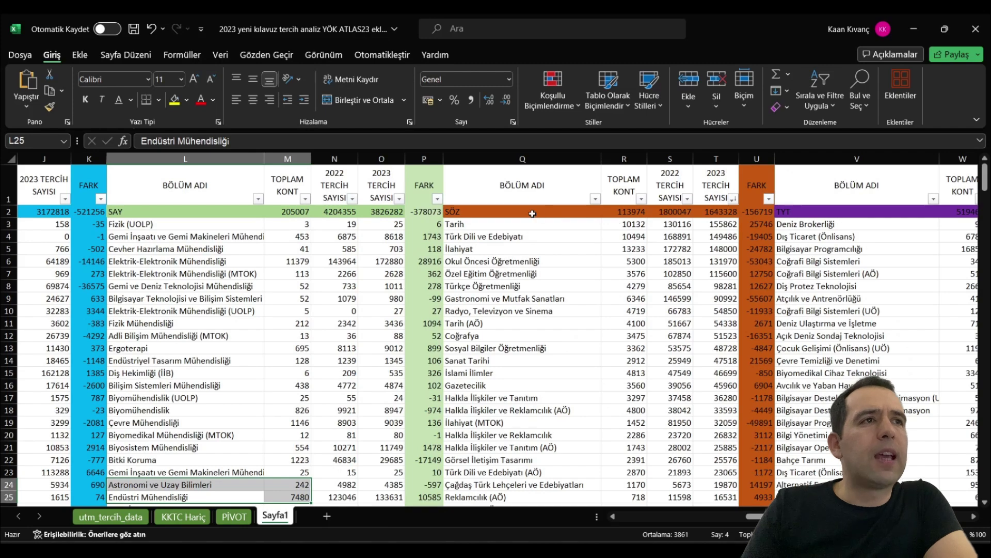
{"action": "scroll", "coordinate": [563, 248], "scroll_direction": "right", "scroll_amount": 3}
{"action": "left_click", "coordinate": [343, 261]}
{"action": "left_click", "coordinate": [289, 223]}
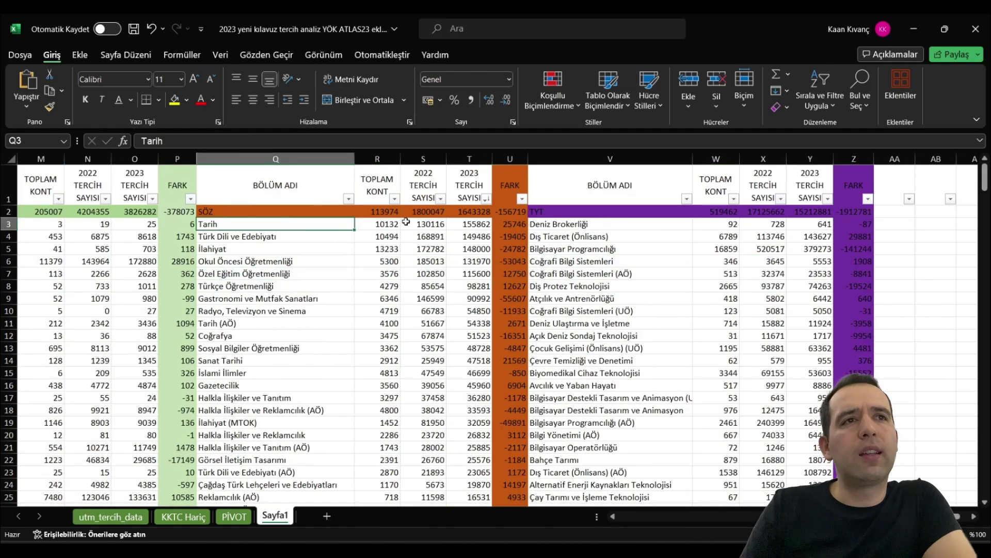
{"action": "left_click", "coordinate": [475, 223]}
{"action": "left_click_drag", "start_coordinate": [261, 234], "coordinate": [427, 234]}
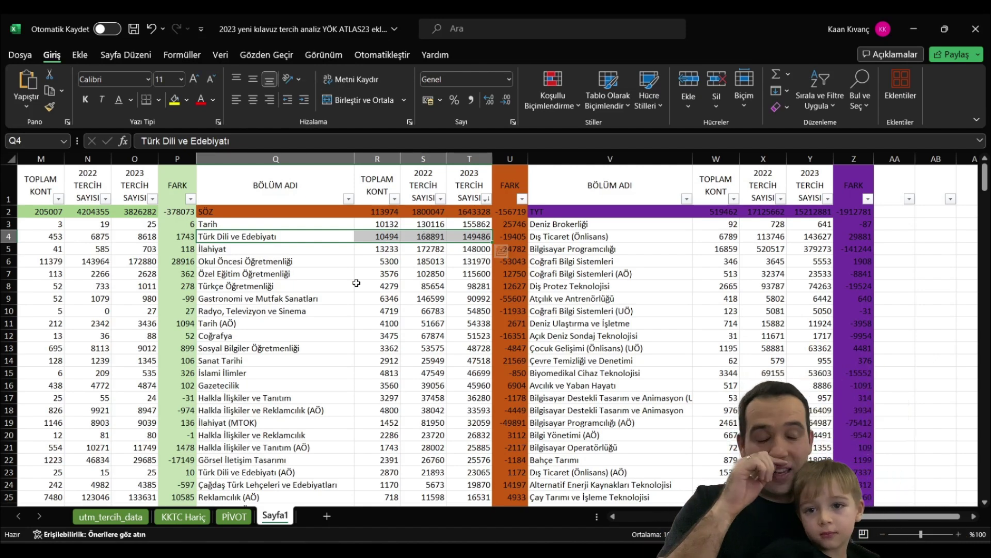
Step: Sort the SAY programmes by 2023 preference count from largest to smallest and examine Bilgisayar Mühendisliği, Diş Hekimliği and Ebelik
{"action": "left_click_drag", "start_coordinate": [383, 336], "coordinate": [15, 299]}
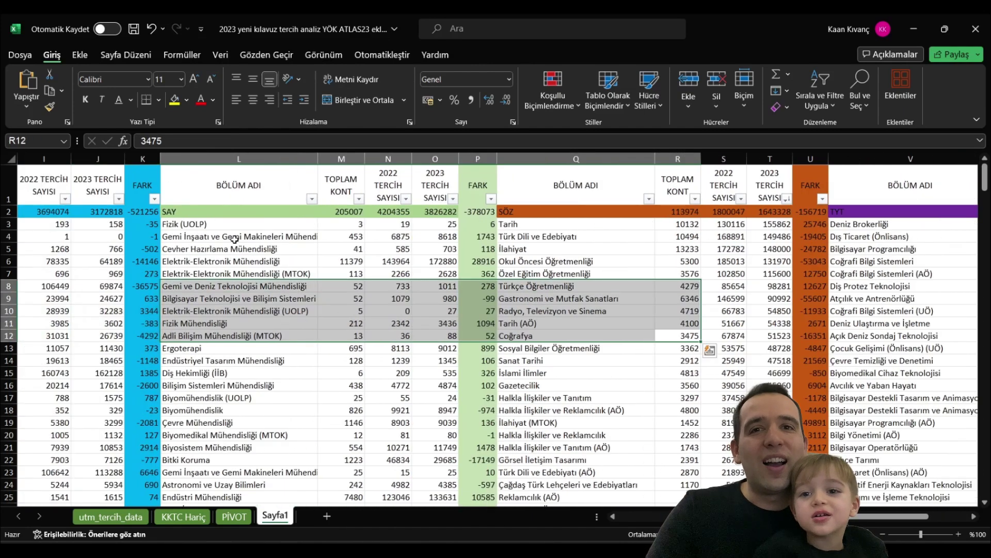
{"action": "left_click", "coordinate": [222, 236]}
{"action": "left_click", "coordinate": [453, 198]}
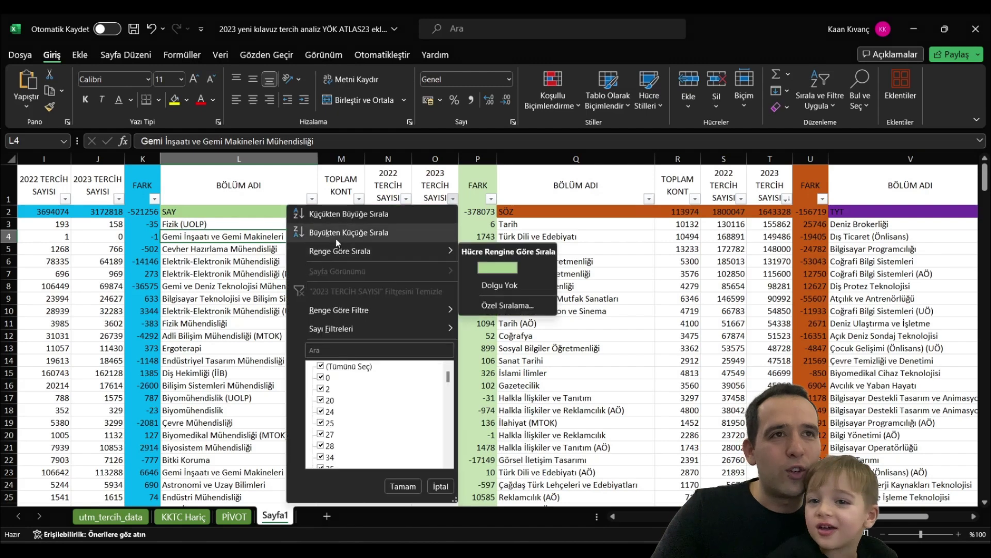
{"action": "left_click", "coordinate": [336, 233]}
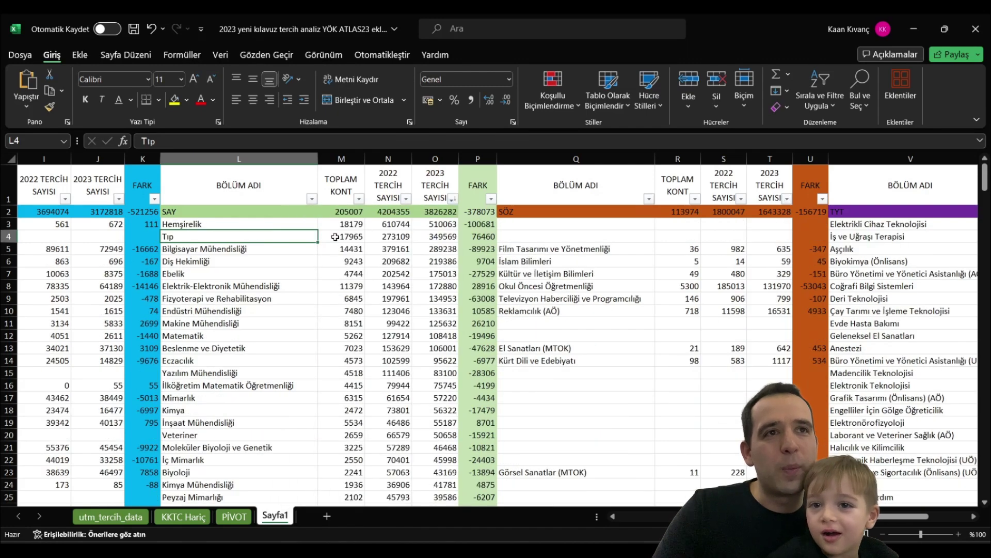
{"action": "left_click", "coordinate": [181, 253]}
{"action": "left_click", "coordinate": [181, 266]}
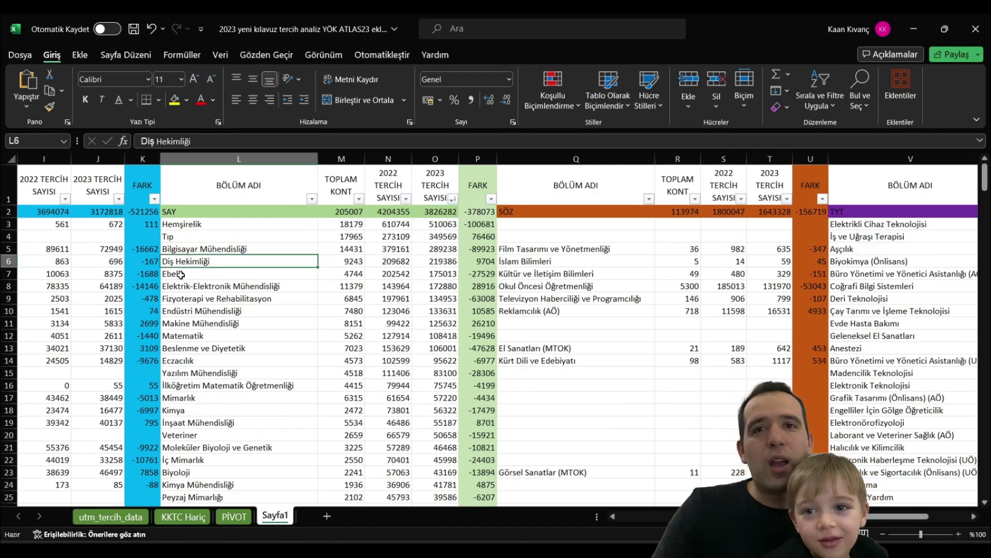
{"action": "left_click", "coordinate": [181, 274]}
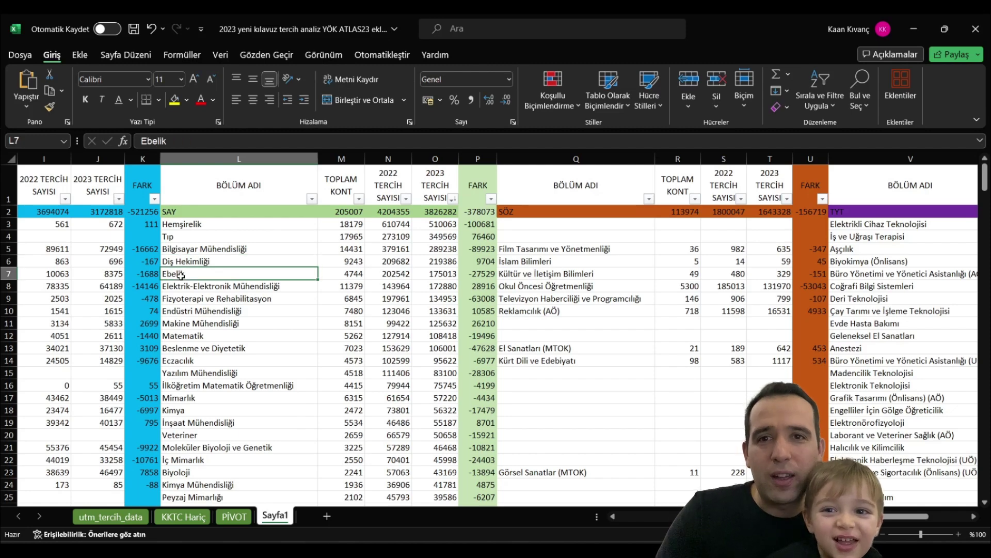
{"action": "left_click_drag", "start_coordinate": [181, 262], "coordinate": [430, 259]}
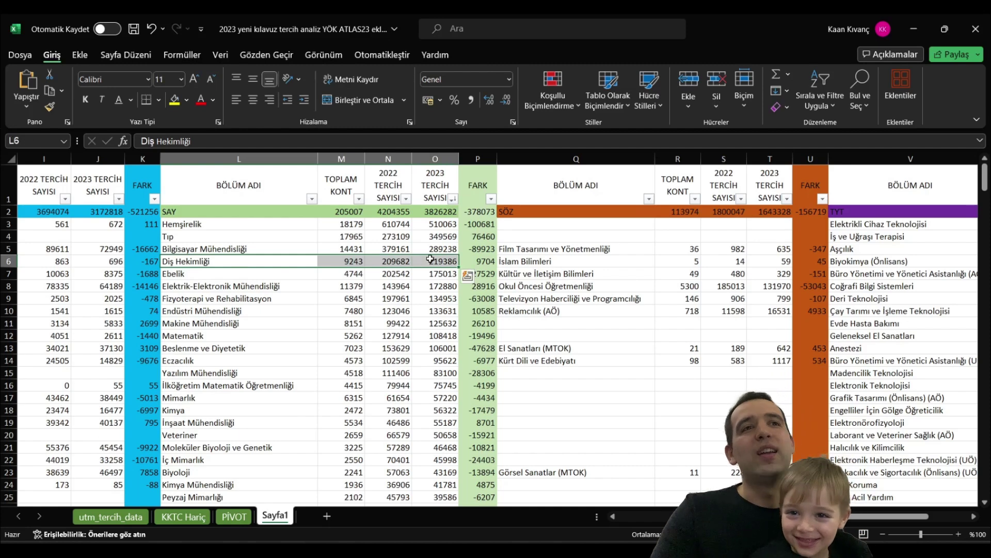
Step: Sort the SÖZ programmes again by 2023 preference count from largest to smallest and check Okul Öncesi Öğretmenliği's 2022 preference count
{"action": "key", "text": "super"}
{"action": "left_click", "coordinate": [787, 198]}
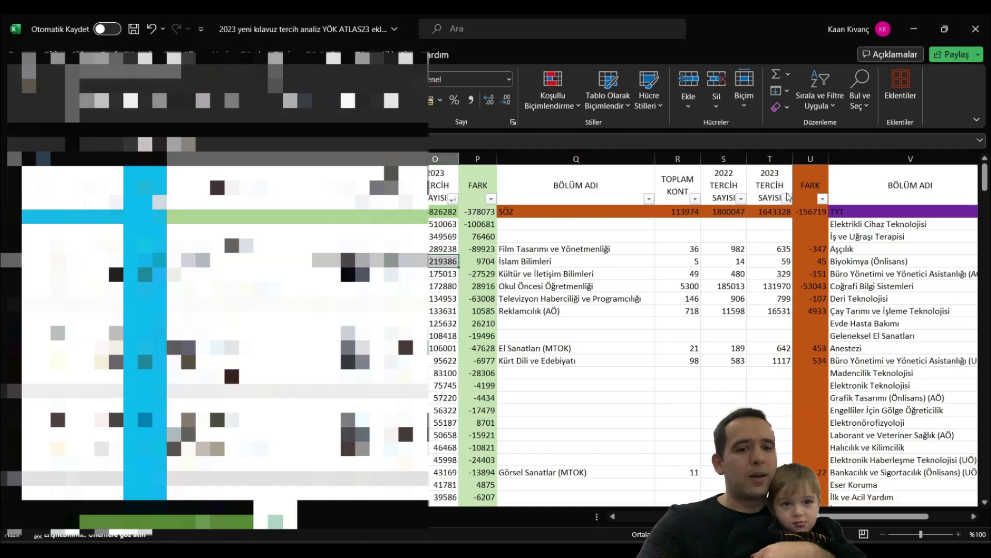
{"action": "left_click", "coordinate": [787, 198]}
{"action": "left_click", "coordinate": [681, 232]}
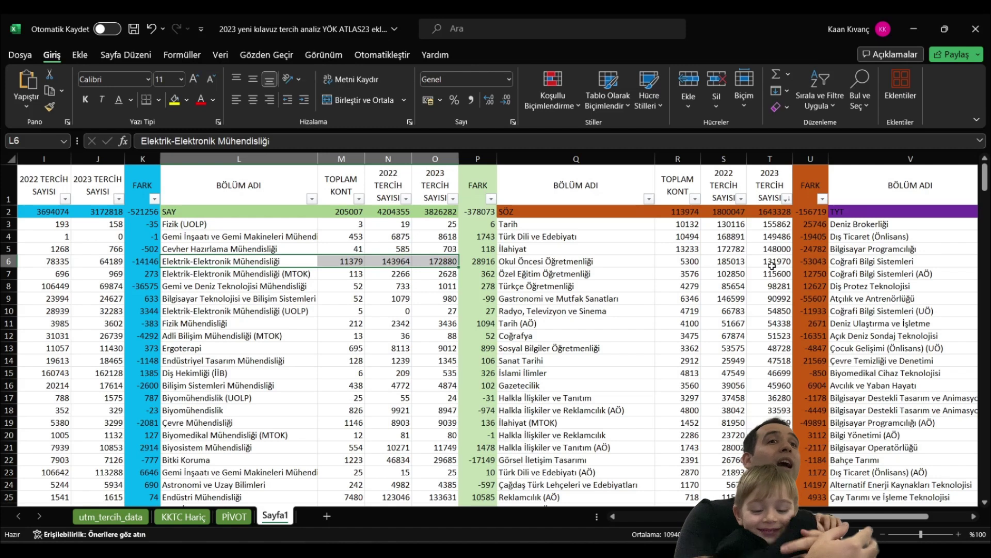
{"action": "left_click", "coordinate": [713, 258]}
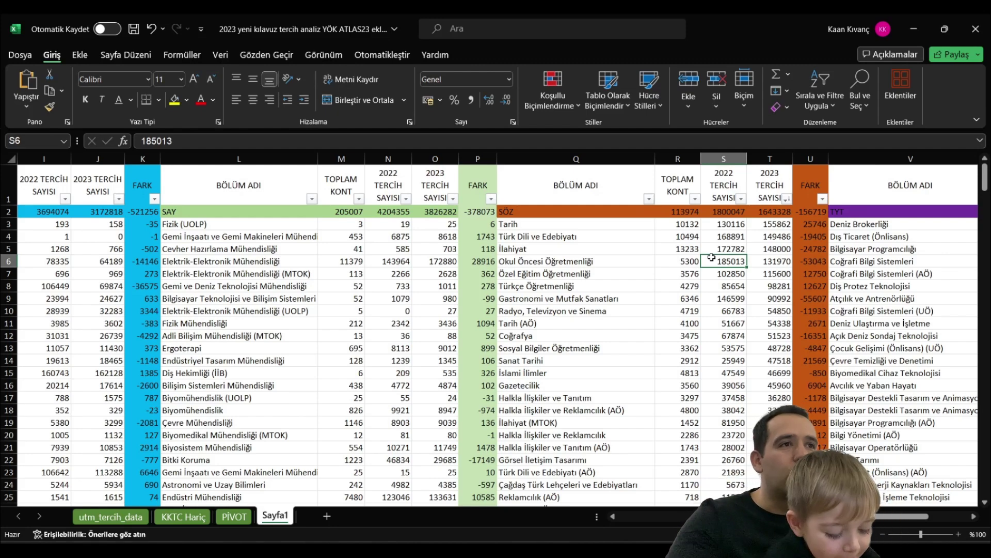
Step: Sort the TYT programmes by their 2023 preference count from largest to smallest
{"action": "left_click", "coordinate": [832, 261]}
{"action": "type", "text": "Coğrafi Bilgi Sistemleri\t346\t3645"}
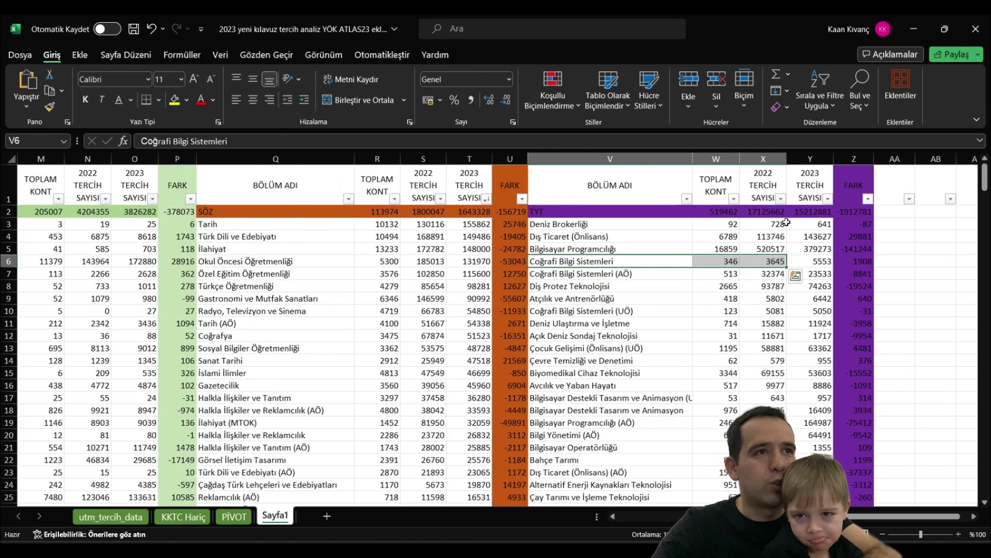
{"action": "left_click", "coordinate": [827, 198]}
{"action": "left_click", "coordinate": [760, 232]}
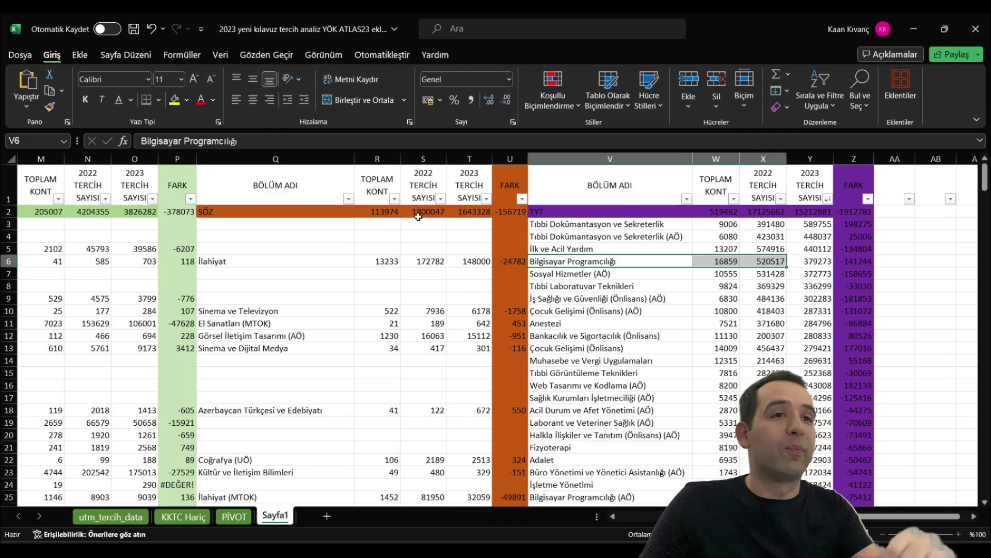
Step: Sort the SÖZ programmes by 2023 preference count from largest to smallest and examine Okul Öncesi Öğretmenliği through Radyo, Televizyon ve Sinema
{"action": "left_click", "coordinate": [370, 229]}
{"action": "left_click", "coordinate": [487, 198]}
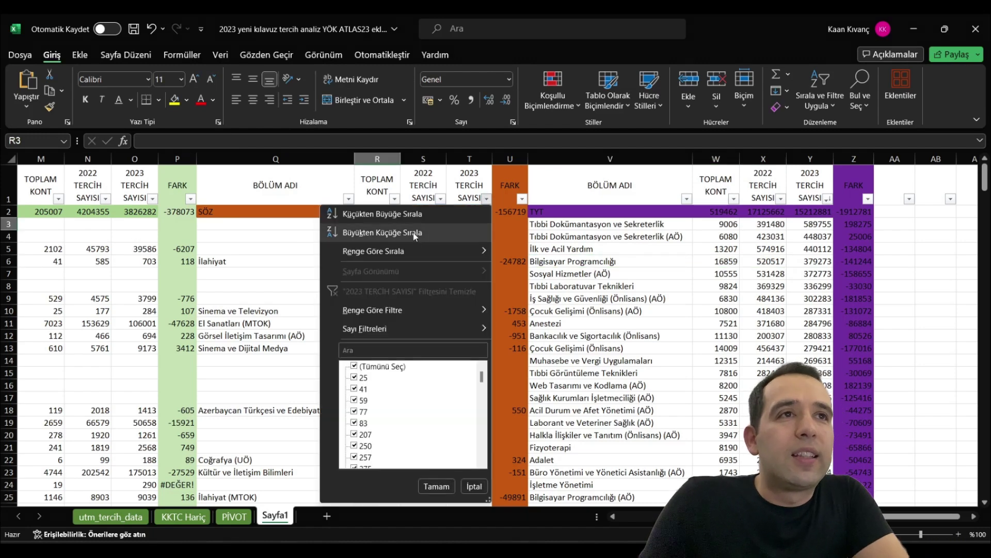
{"action": "left_click", "coordinate": [413, 233]}
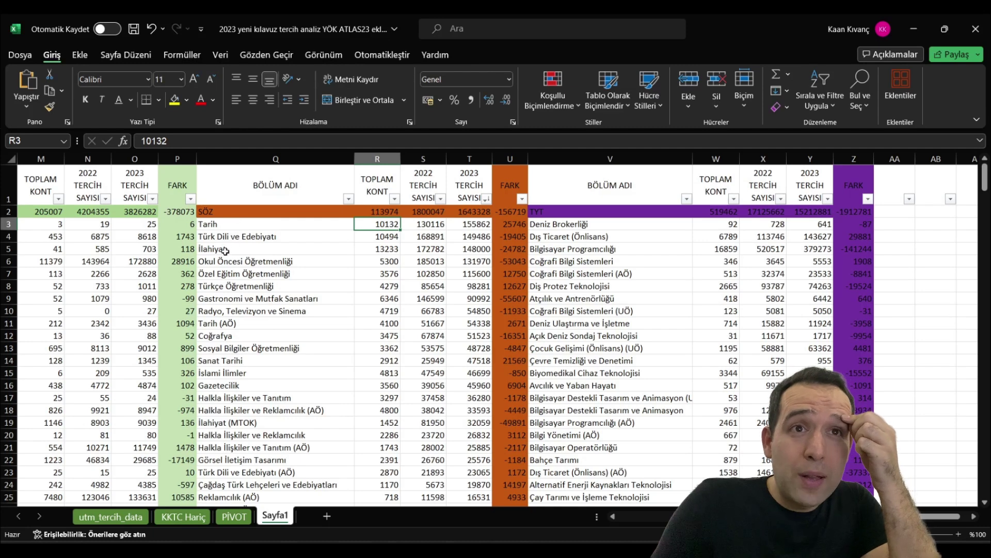
{"action": "left_click_drag", "start_coordinate": [222, 264], "coordinate": [480, 311]}
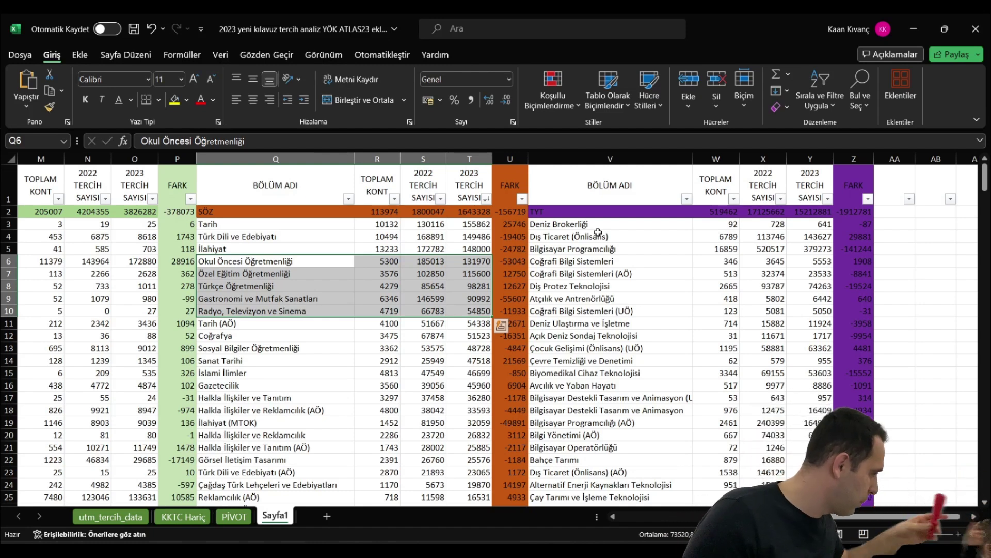
Step: Sort the TYT programmes again by 2023 preference count from largest to smallest and compare Tıbbi Dokümantasyon ve Sekreterlik's 2022 and 2023 counts
{"action": "left_click", "coordinate": [775, 211]}
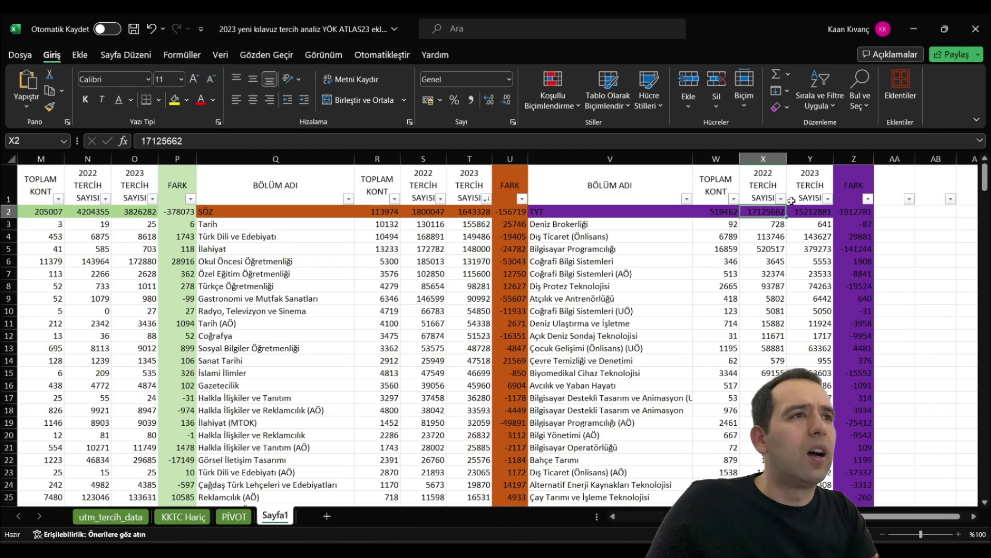
{"action": "left_click", "coordinate": [828, 199]}
{"action": "left_click", "coordinate": [689, 230]}
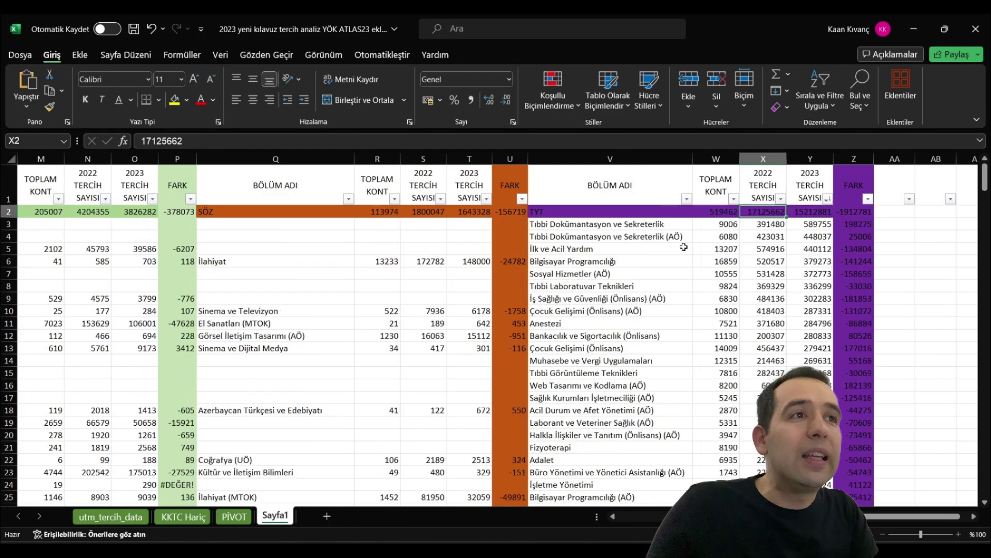
{"action": "left_click_drag", "start_coordinate": [615, 286], "coordinate": [575, 298]}
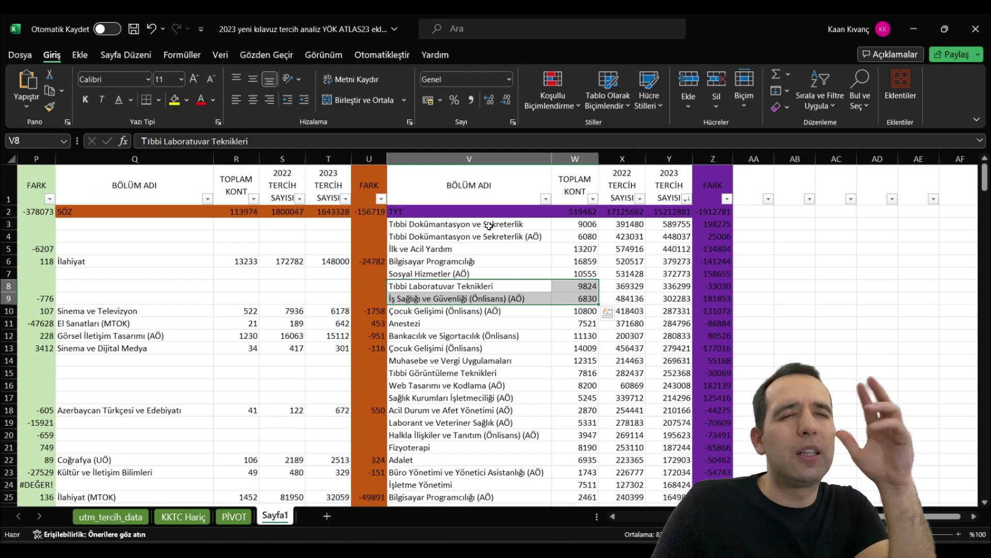
{"action": "left_click_drag", "start_coordinate": [480, 227], "coordinate": [561, 225]}
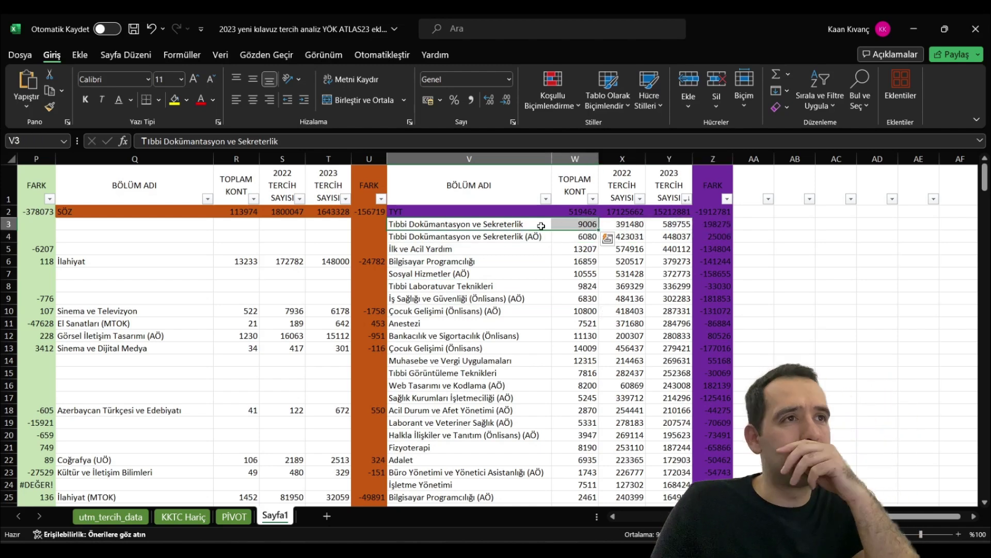
{"action": "left_click", "coordinate": [497, 224]}
{"action": "left_click_drag", "start_coordinate": [596, 224], "coordinate": [678, 222]}
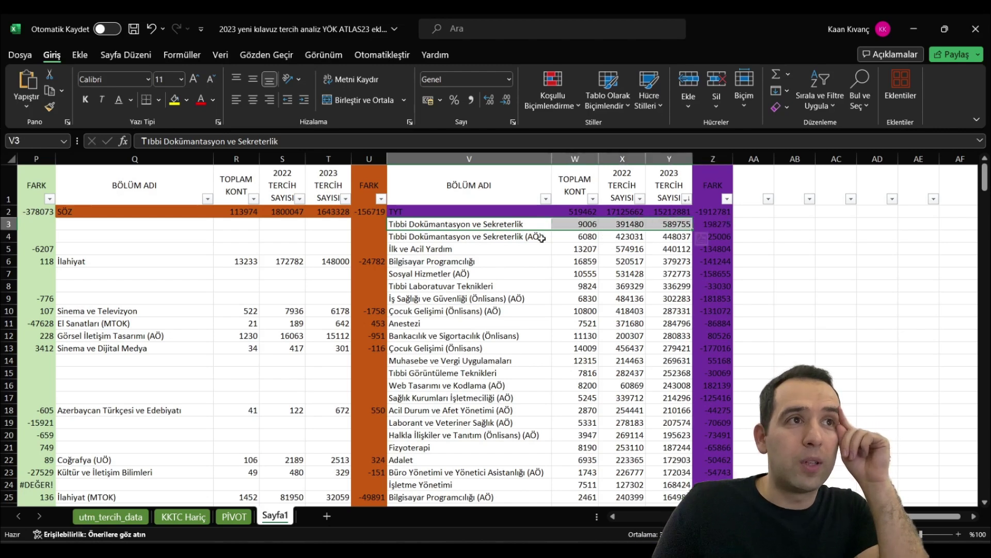
Step: Examine the preference counts and differences of leading TYT programmes, including Bilgisayar Programcılığı, Tıbbi Laboratuvar Teknikleri, Anestezi and Tıbbi Görüntüleme Teknikleri
{"action": "left_click", "coordinate": [689, 201]}
{"action": "left_click", "coordinate": [651, 223]}
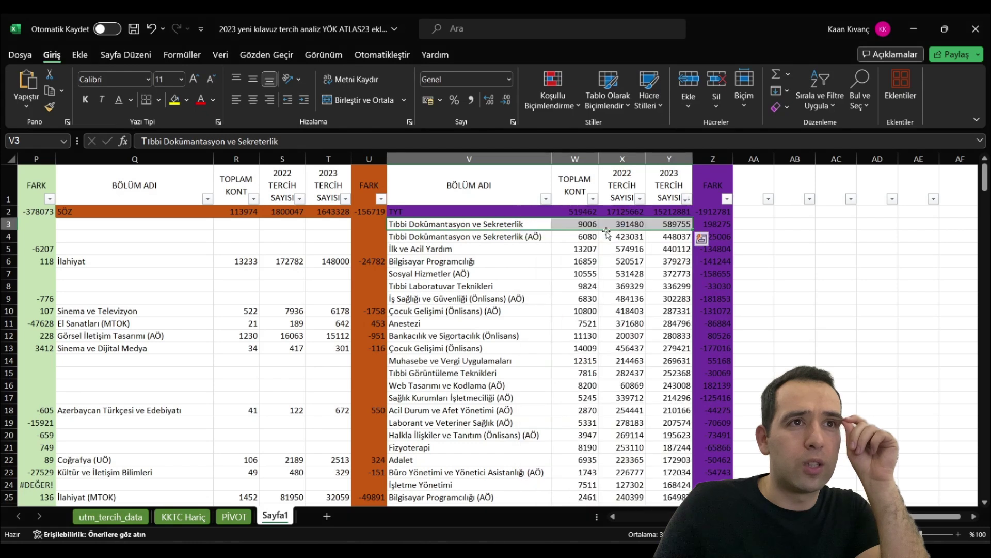
{"action": "left_click", "coordinate": [408, 254]}
{"action": "left_click", "coordinate": [410, 262]}
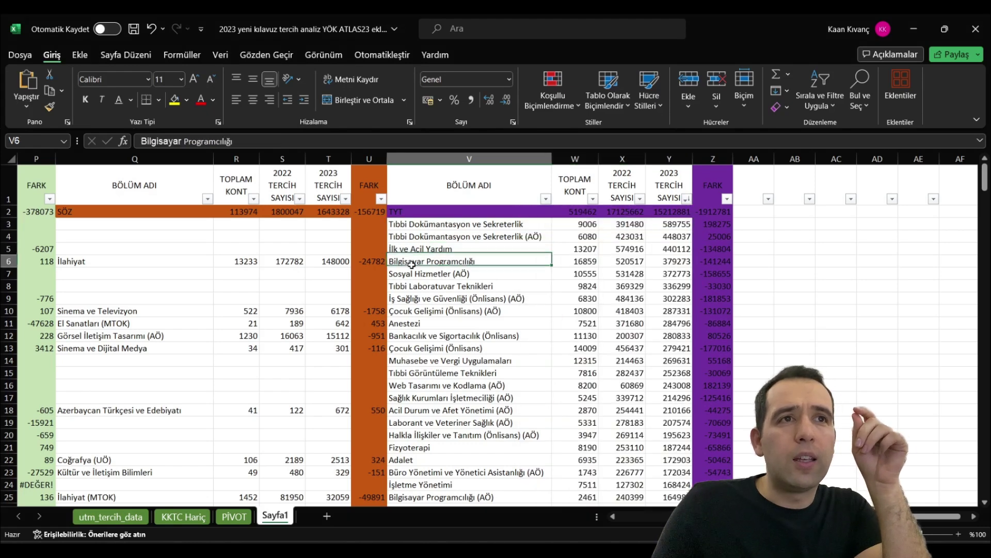
{"action": "left_click_drag", "start_coordinate": [411, 288], "coordinate": [649, 290]}
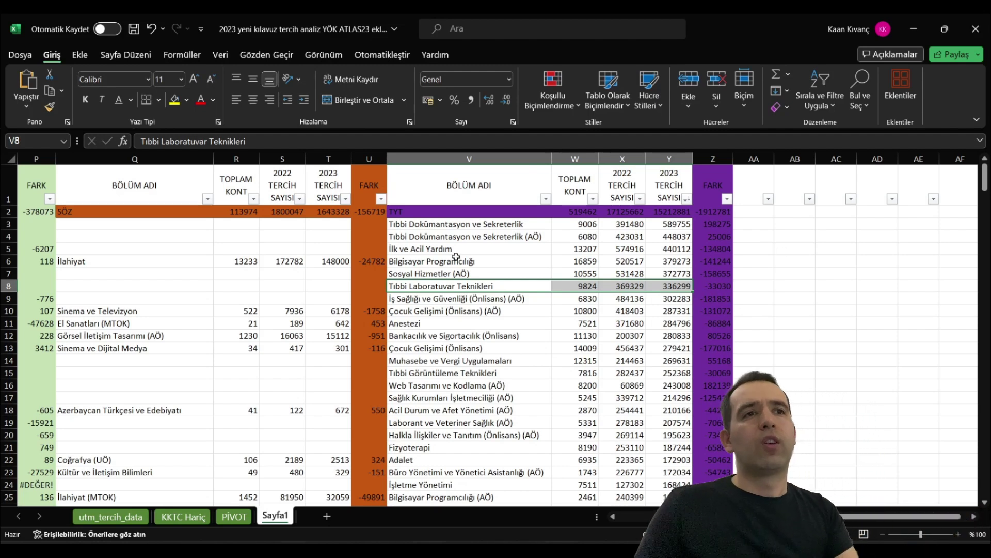
{"action": "left_click_drag", "start_coordinate": [437, 323], "coordinate": [718, 327]}
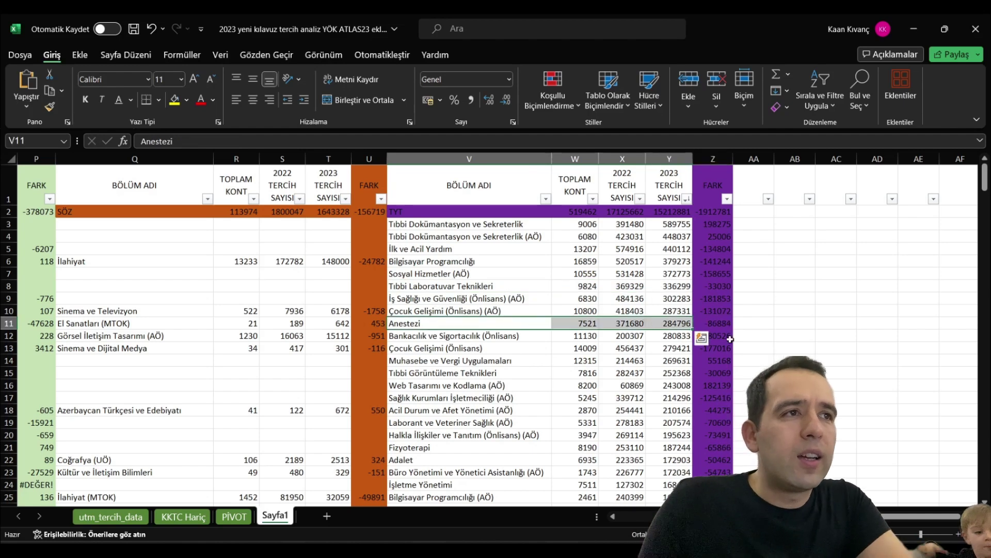
{"action": "left_click", "coordinate": [717, 328]}
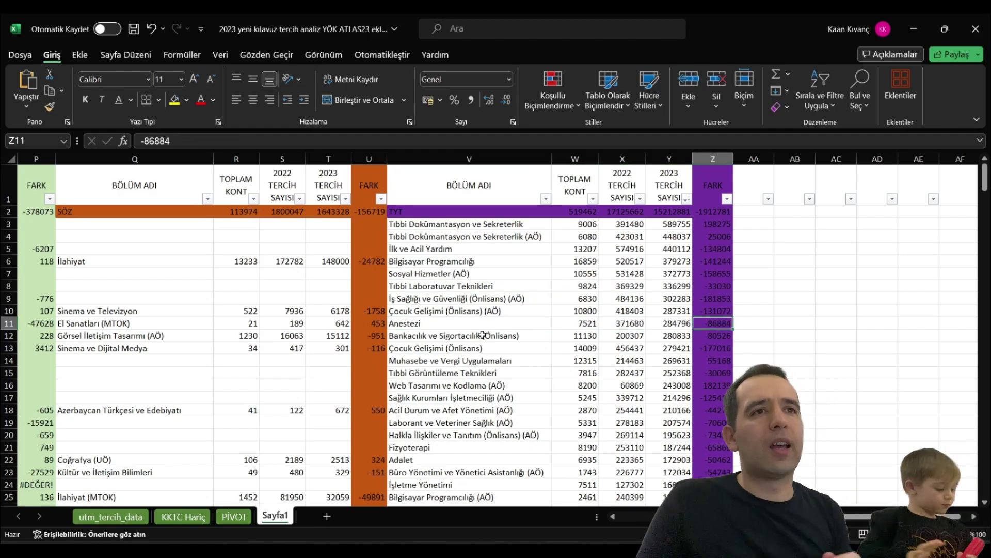
{"action": "left_click_drag", "start_coordinate": [454, 262], "coordinate": [444, 447]}
{"action": "left_click", "coordinate": [444, 373]}
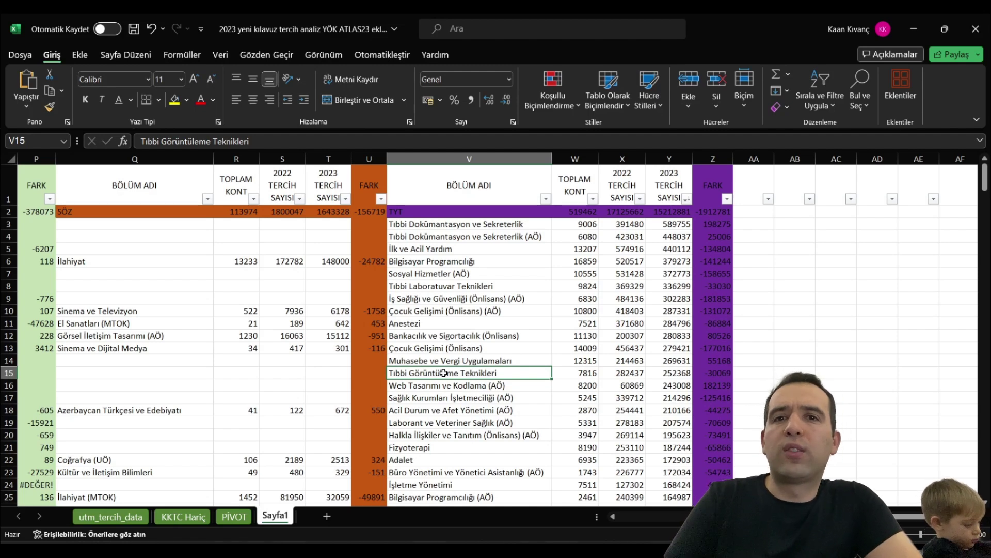
Step: On the KKTC Hariç sheet, filter the programme names to only Bilgisayar Mühendisliği, leaving out the MTOK and UOLP variants
{"action": "left_click", "coordinate": [185, 518]}
{"action": "left_click", "coordinate": [603, 283]}
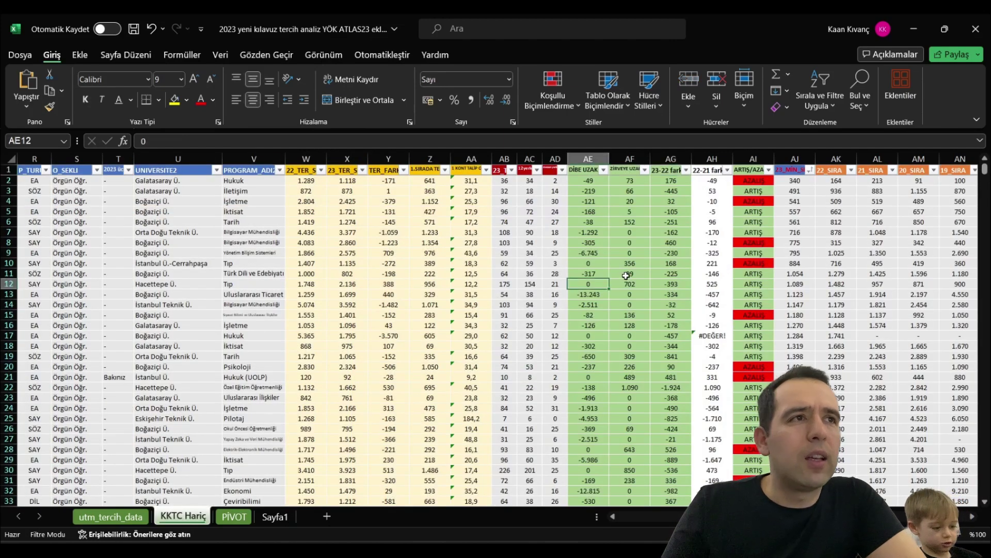
{"action": "left_click_drag", "start_coordinate": [309, 210], "coordinate": [614, 191]}
{"action": "left_click", "coordinate": [463, 170]}
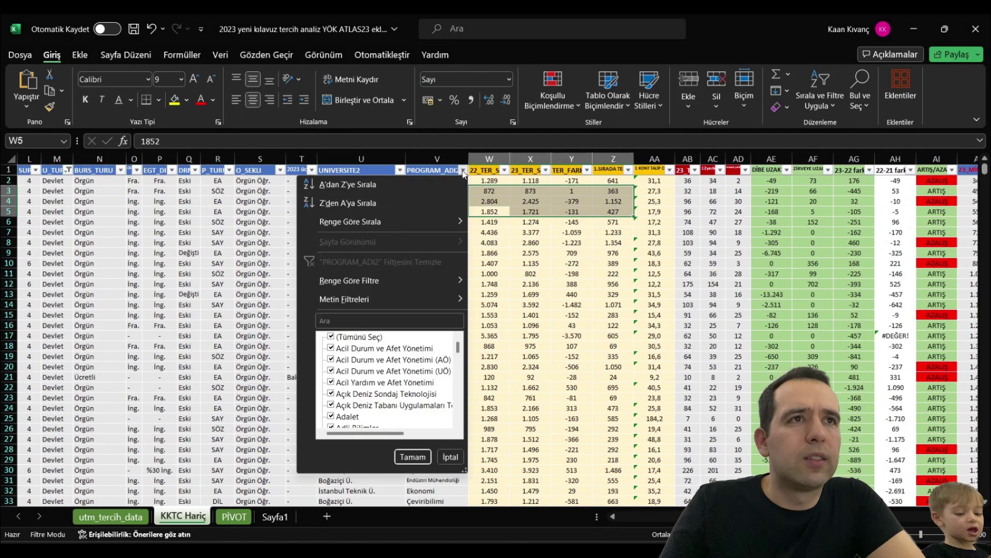
{"action": "left_click", "coordinate": [354, 319]}
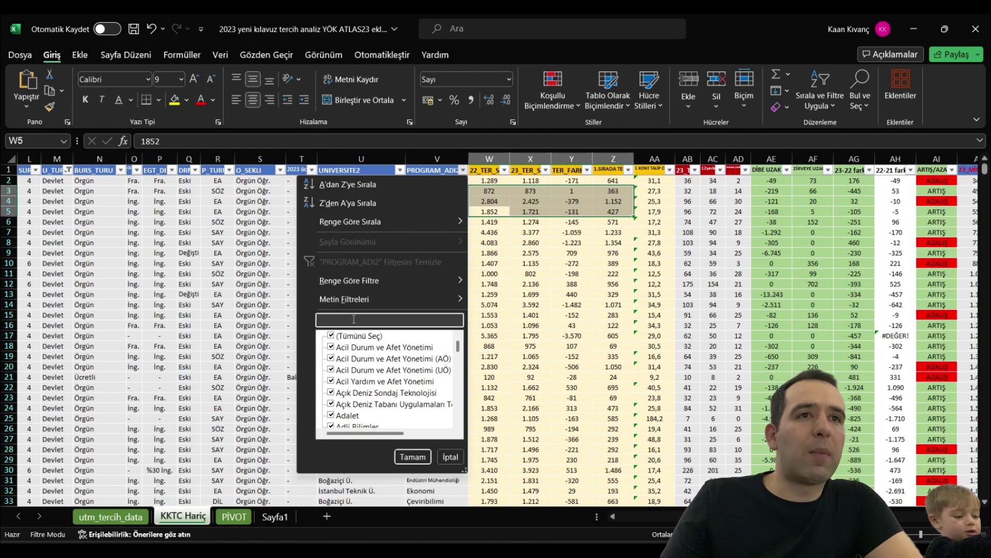
{"action": "type", "text": "bilgisayar ü"}
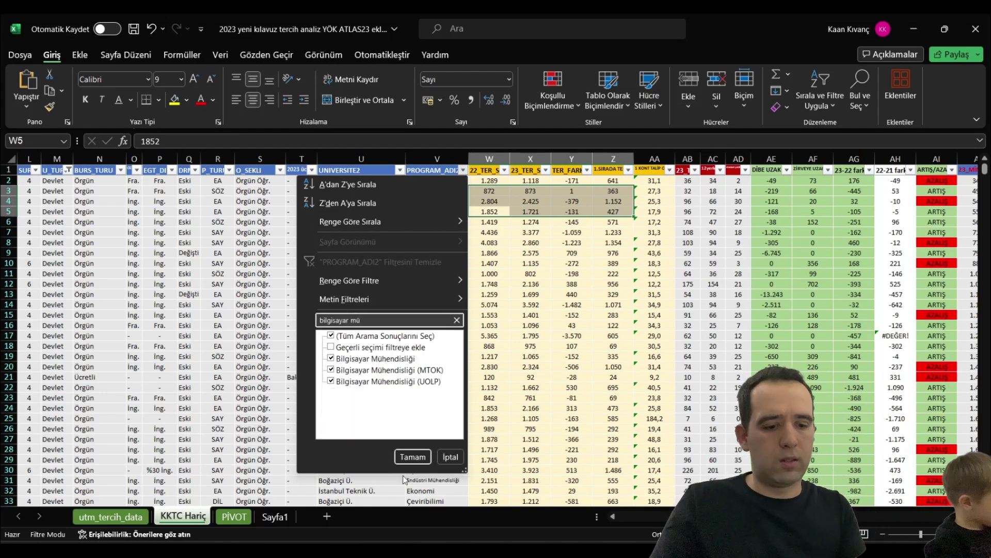
{"action": "left_click", "coordinate": [379, 370]}
{"action": "left_click", "coordinate": [378, 381]}
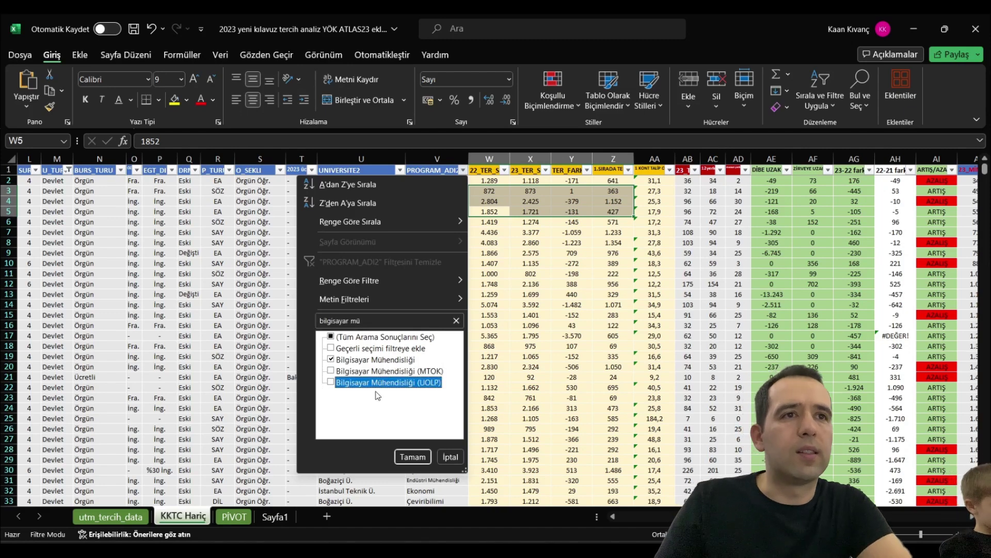
{"action": "left_click", "coordinate": [413, 456]}
Step: Sort the filtered Bilgisayar Mühendisliği programmes by 2023 minimum rank from largest to smallest and review the middle of the list
{"action": "left_click_drag", "start_coordinate": [639, 325], "coordinate": [870, 315]}
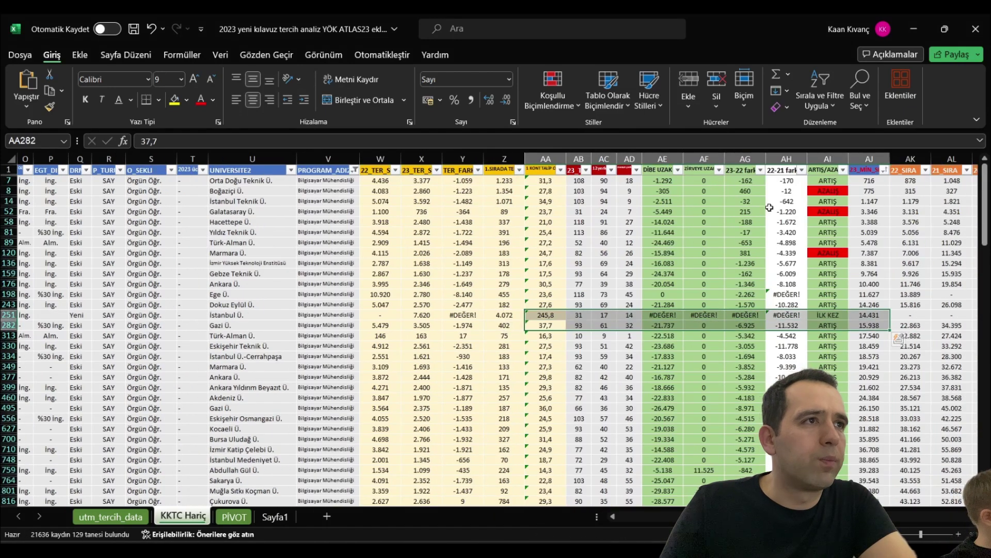
{"action": "left_click", "coordinate": [885, 170]}
{"action": "left_click", "coordinate": [797, 203]}
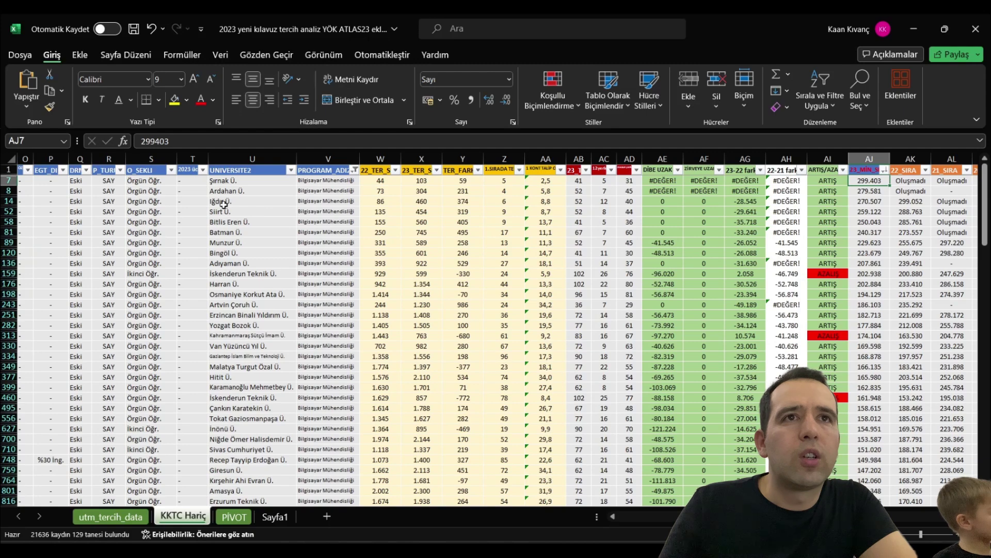
{"action": "scroll", "coordinate": [579, 334], "scroll_direction": "down", "scroll_amount": 10}
{"action": "scroll", "coordinate": [786, 329], "scroll_direction": "down", "scroll_amount": 5}
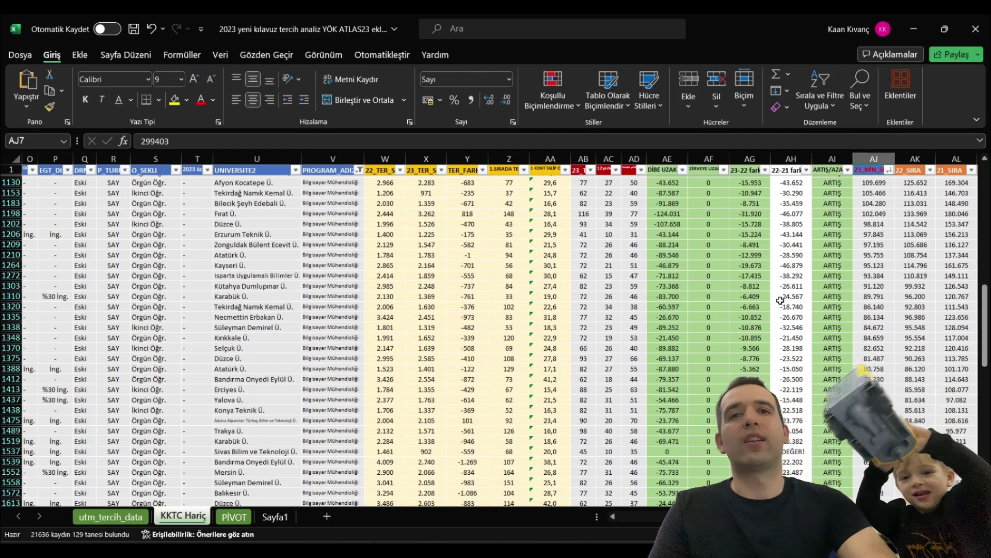
Step: Check Tekirdağ Namık Kemal Ü.'s 2022 and 2023 preference counts, their difference and its first-choice count in row 1320
{"action": "left_click_drag", "start_coordinate": [792, 307], "coordinate": [435, 309]}
{"action": "left_click", "coordinate": [376, 309]}
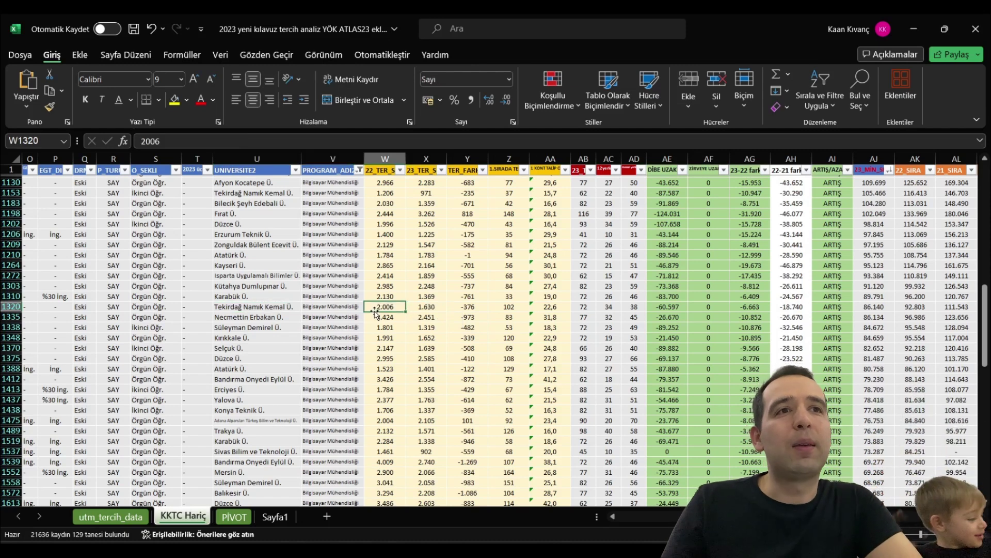
{"action": "left_click_drag", "start_coordinate": [263, 306], "coordinate": [379, 306]}
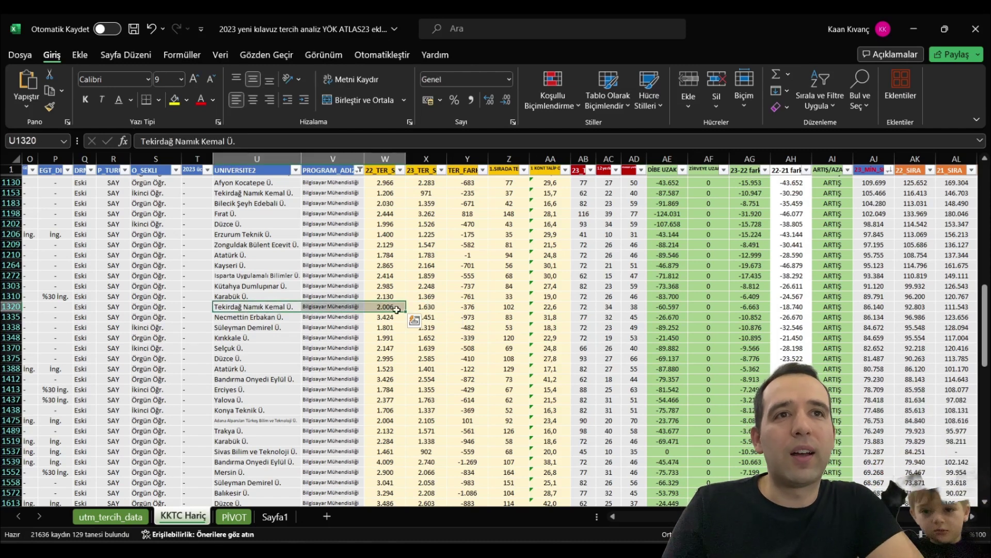
{"action": "left_click", "coordinate": [433, 306]}
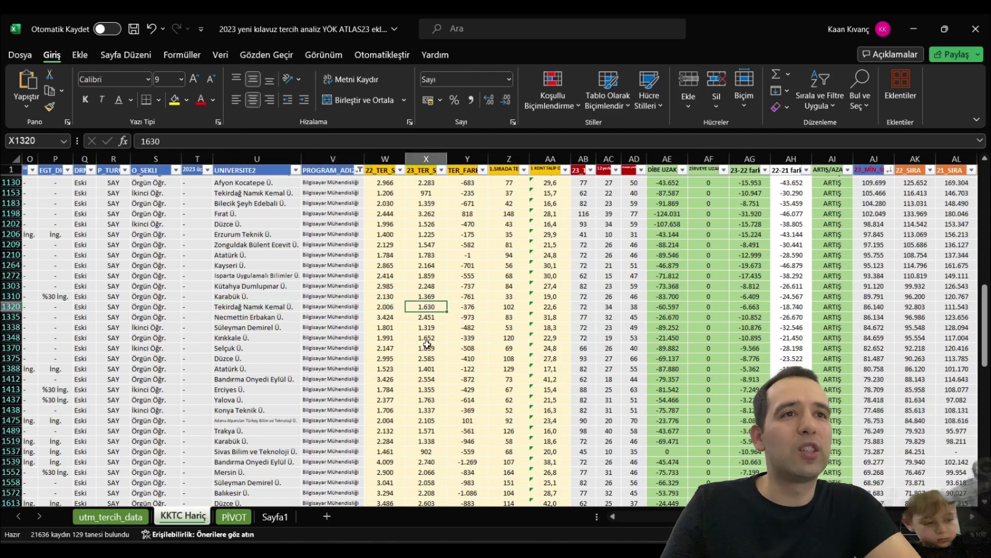
{"action": "left_click_drag", "start_coordinate": [384, 307], "coordinate": [462, 306]}
{"action": "left_click", "coordinate": [455, 306]}
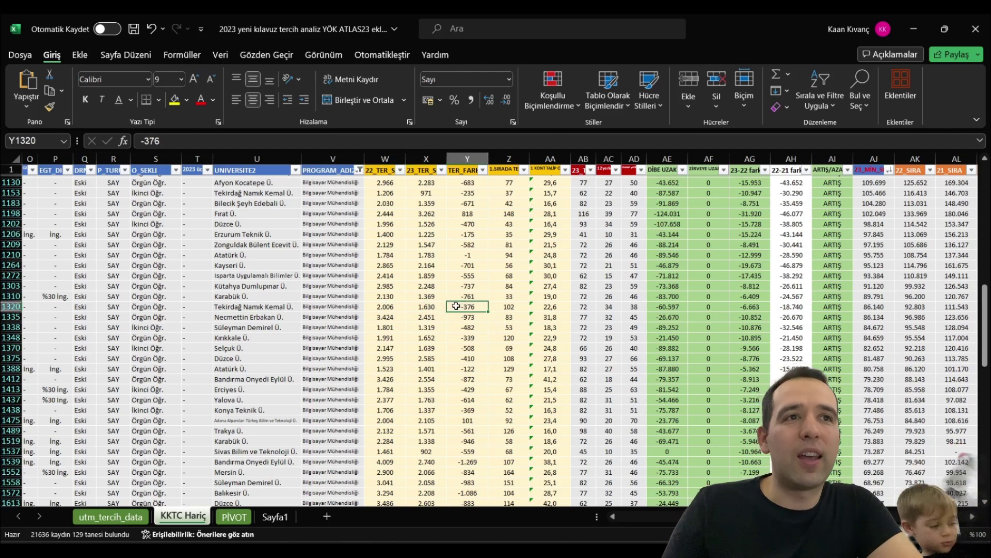
{"action": "left_click", "coordinate": [507, 306]}
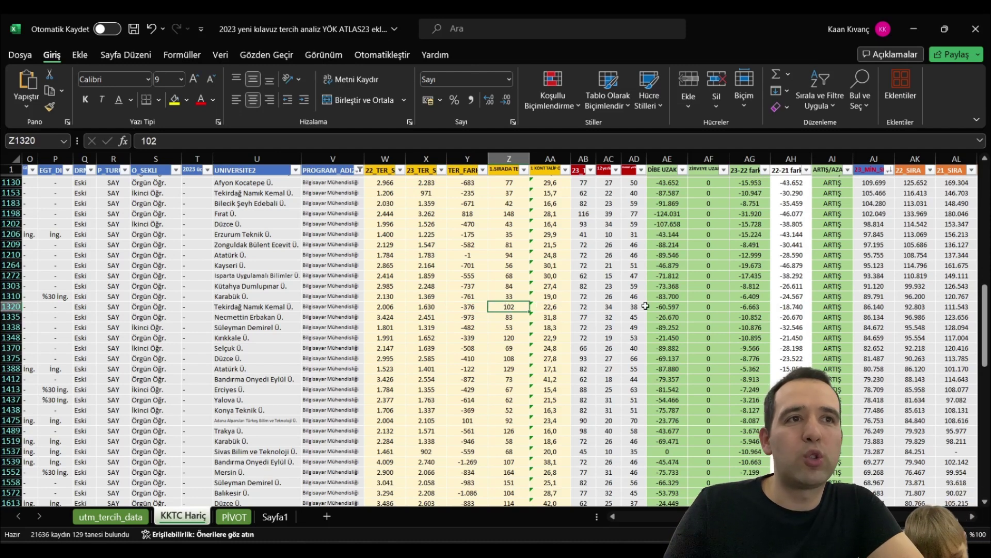
Step: Compare Tekirdağ Namık Kemal Ü.'s 22-21 and 23-22 rank differences in row 1320
{"action": "left_click_drag", "start_coordinate": [799, 306], "coordinate": [831, 304]}
{"action": "left_click", "coordinate": [789, 304]}
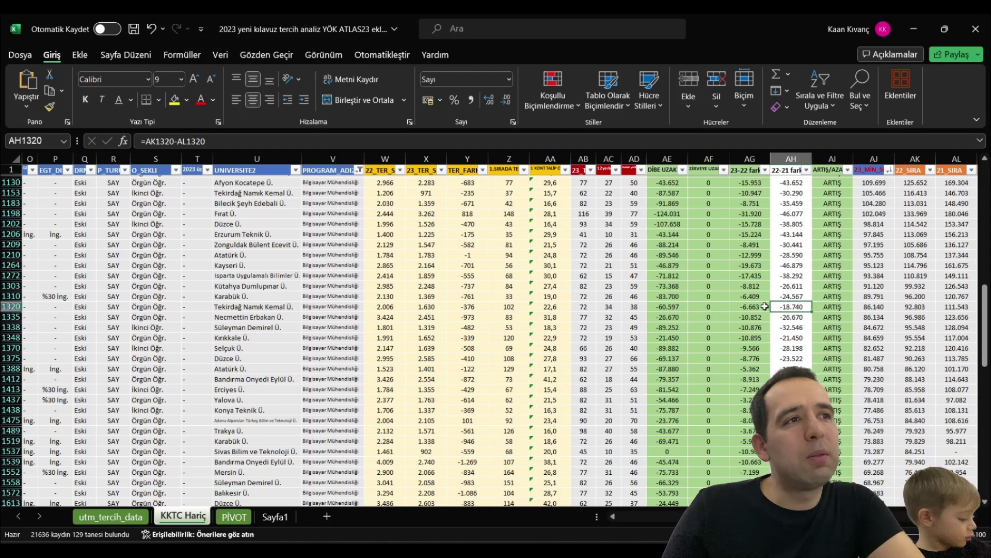
{"action": "left_click", "coordinate": [746, 306]}
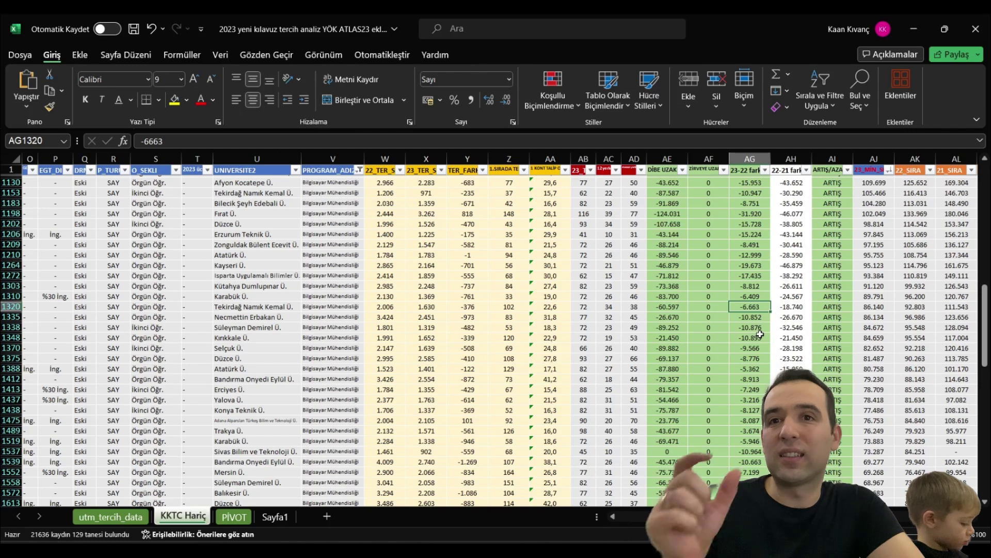
Step: Examine Yalova Ü.'s Bilgisayar Mühendisliği row, including its first-choice count and its 2021, 2022 and 2023 ranks
{"action": "left_click_drag", "start_coordinate": [789, 400], "coordinate": [242, 403]}
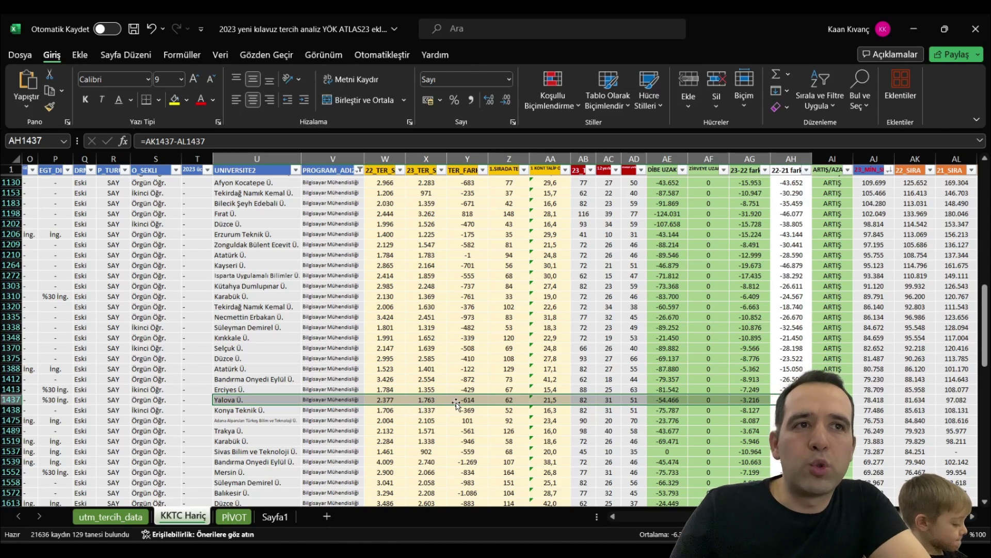
{"action": "left_click", "coordinate": [502, 401]}
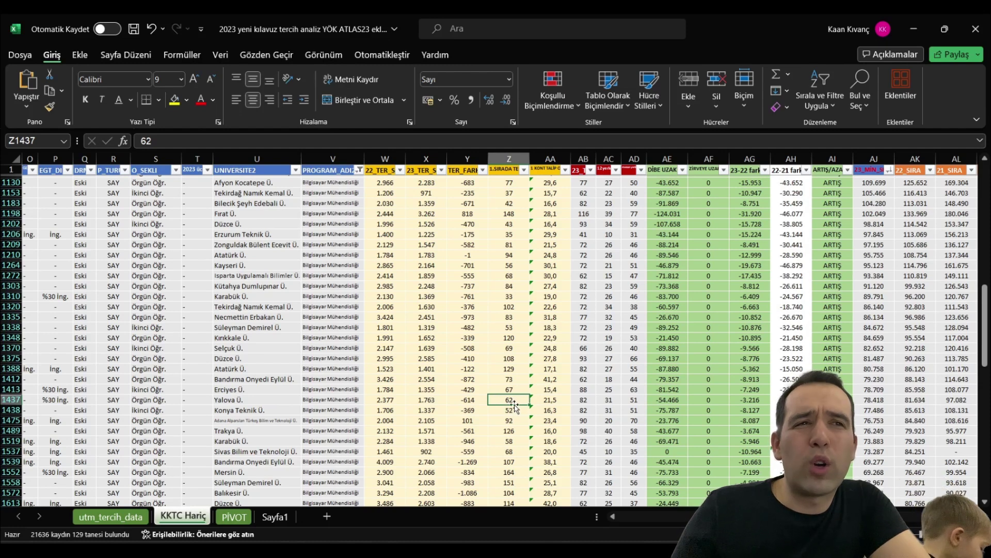
{"action": "left_click_drag", "start_coordinate": [83, 401], "coordinate": [759, 400]}
{"action": "left_click", "coordinate": [946, 400]}
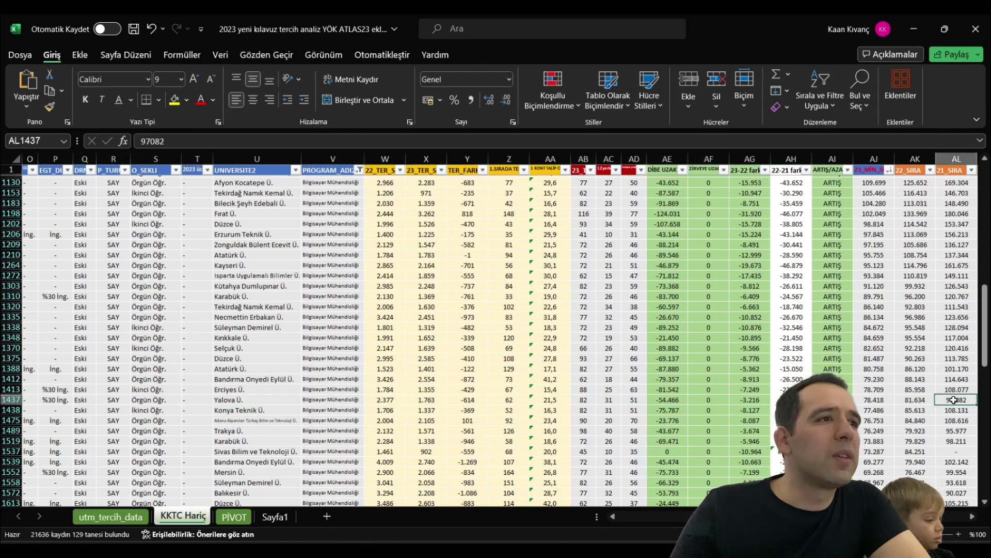
{"action": "key", "text": "Left"}
{"action": "key", "text": "Left"}
{"action": "key", "text": "Left"}
{"action": "key", "text": "Left"}
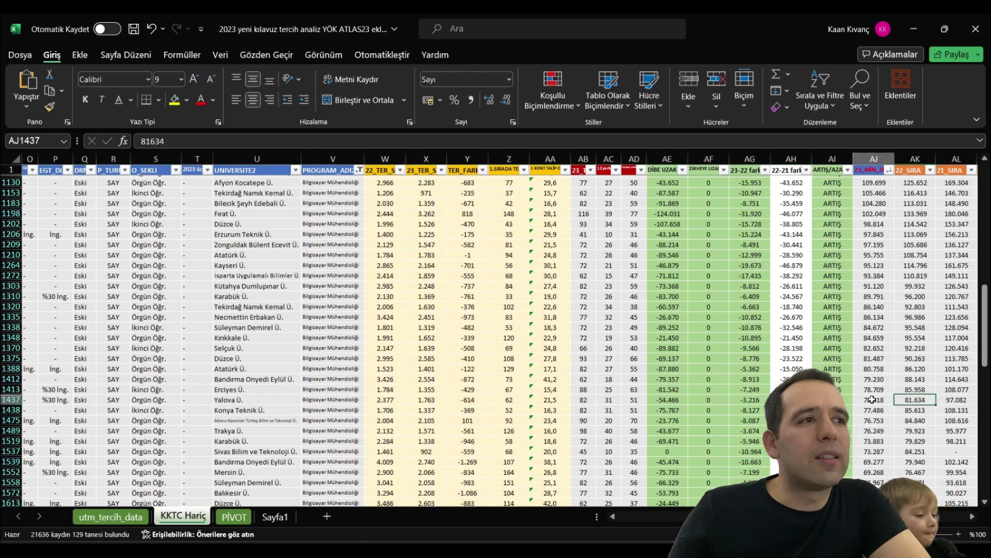
Step: Review Yalova Ü.'s row 1437 from the 22-21 rank difference back to the university name, checking its 12yerleşen and column AD placement figures
{"action": "left_click_drag", "start_coordinate": [790, 400], "coordinate": [223, 400]}
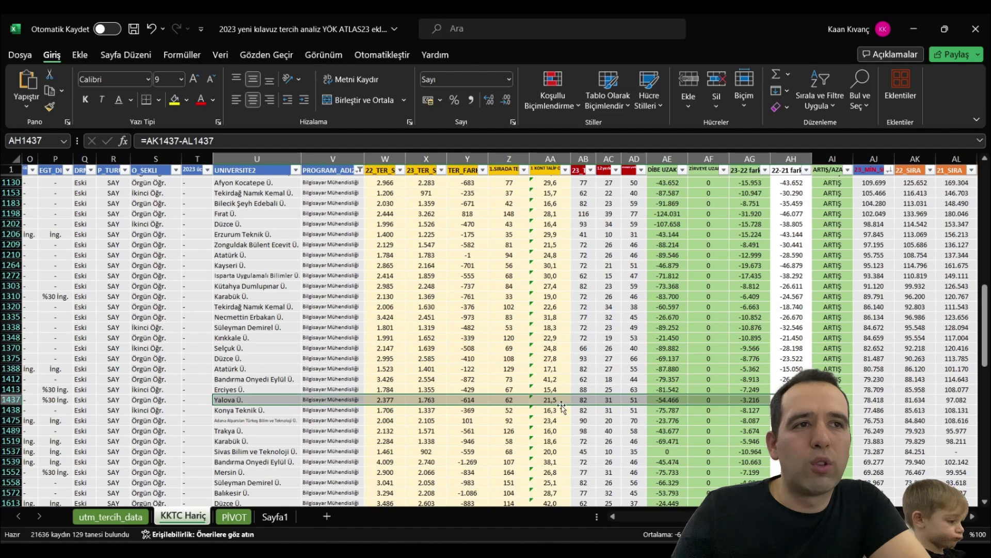
{"action": "left_click", "coordinate": [626, 401]}
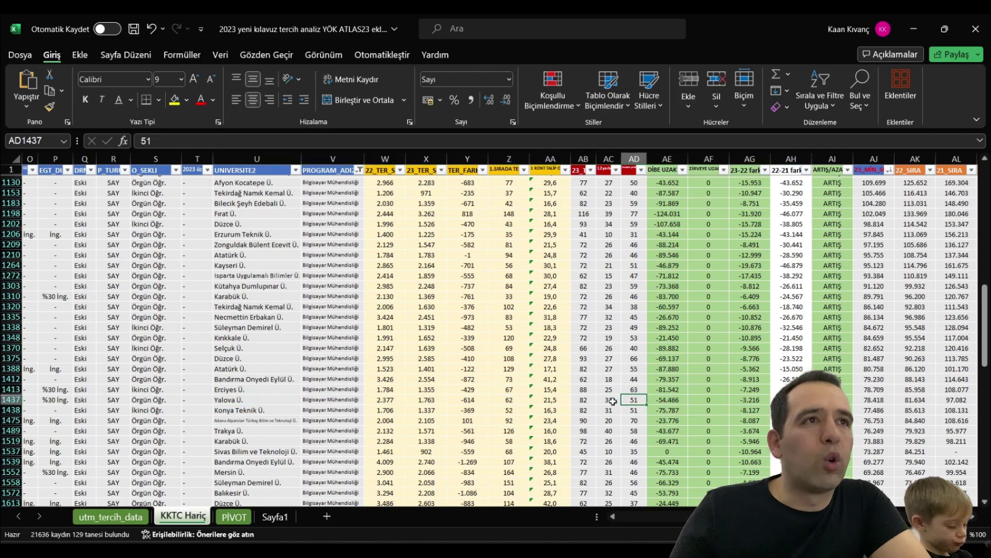
{"action": "left_click", "coordinate": [613, 401]}
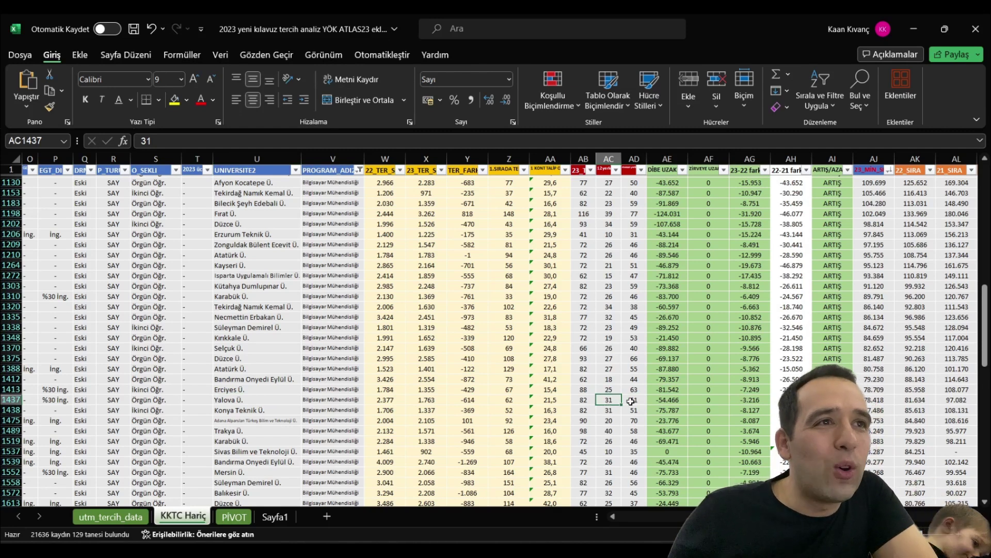
{"action": "left_click", "coordinate": [635, 400]}
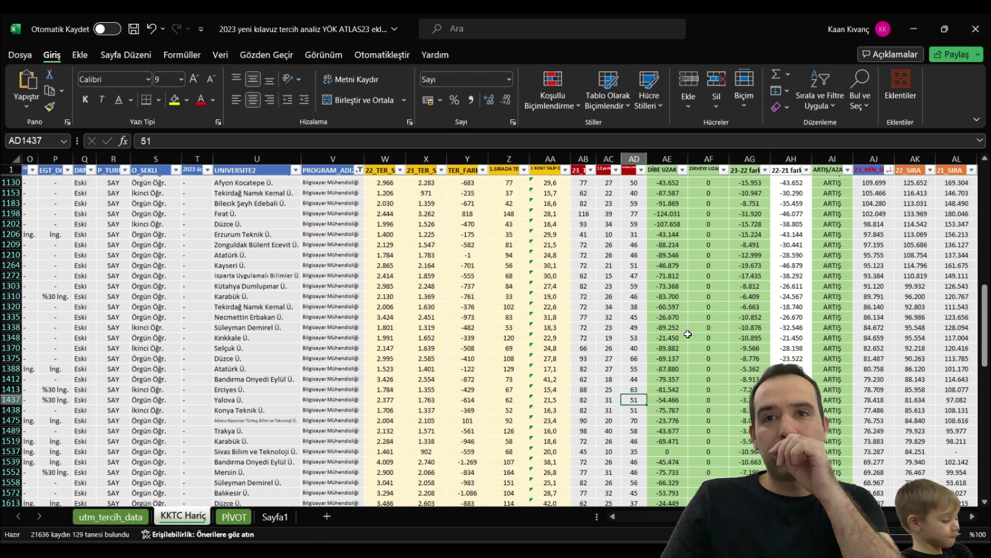
Step: Examine the 12yerleşen and column AD values of the Bilgisayar Mühendisliği programmes at the start of the list
{"action": "scroll", "coordinate": [677, 339], "scroll_direction": "up", "scroll_amount": 15}
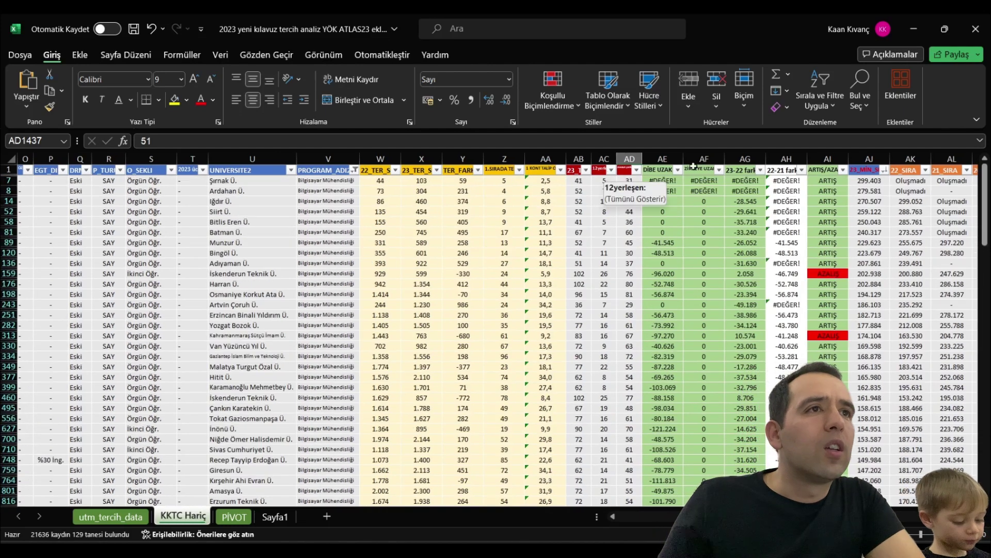
{"action": "left_click", "coordinate": [885, 171]}
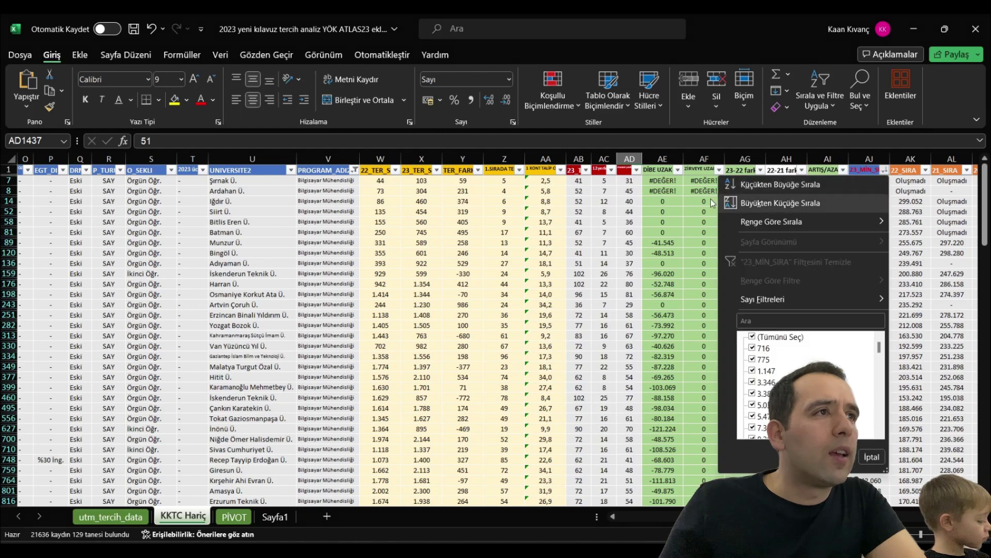
{"action": "key", "text": "Escape"}
{"action": "left_click_drag", "start_coordinate": [598, 180], "coordinate": [603, 244]}
{"action": "left_click_drag", "start_coordinate": [602, 367], "coordinate": [603, 232]}
{"action": "left_click_drag", "start_coordinate": [629, 387], "coordinate": [630, 200]}
Step: Sort the programmes by 23_MİN_SIRA from smallest to largest and review the 12yerleşen values and row figures of the first programmes
{"action": "left_click", "coordinate": [883, 170]}
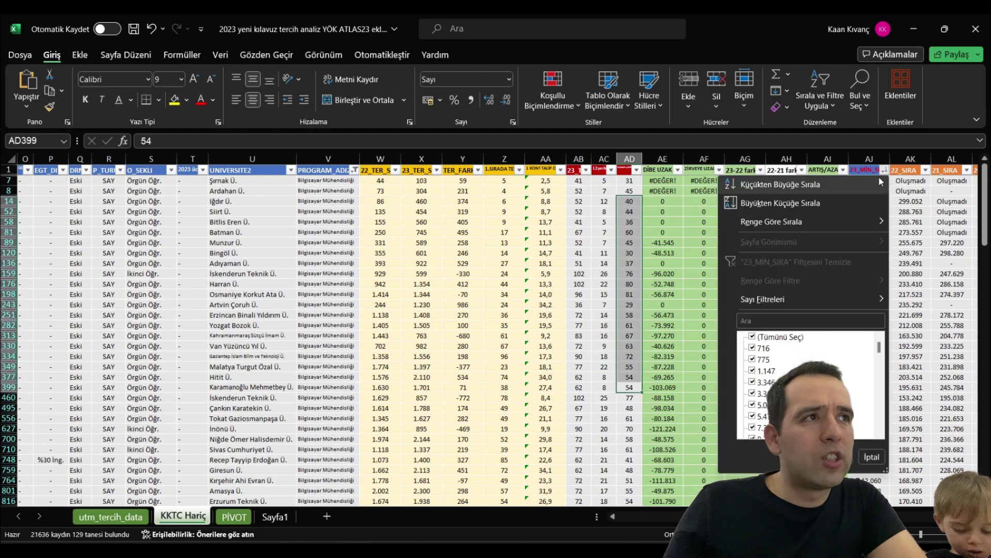
{"action": "left_click", "coordinate": [775, 185]}
{"action": "left_click_drag", "start_coordinate": [603, 180], "coordinate": [604, 309]}
{"action": "left_click_drag", "start_coordinate": [193, 222], "coordinate": [709, 226]}
{"action": "left_click_drag", "start_coordinate": [211, 180], "coordinate": [661, 182]}
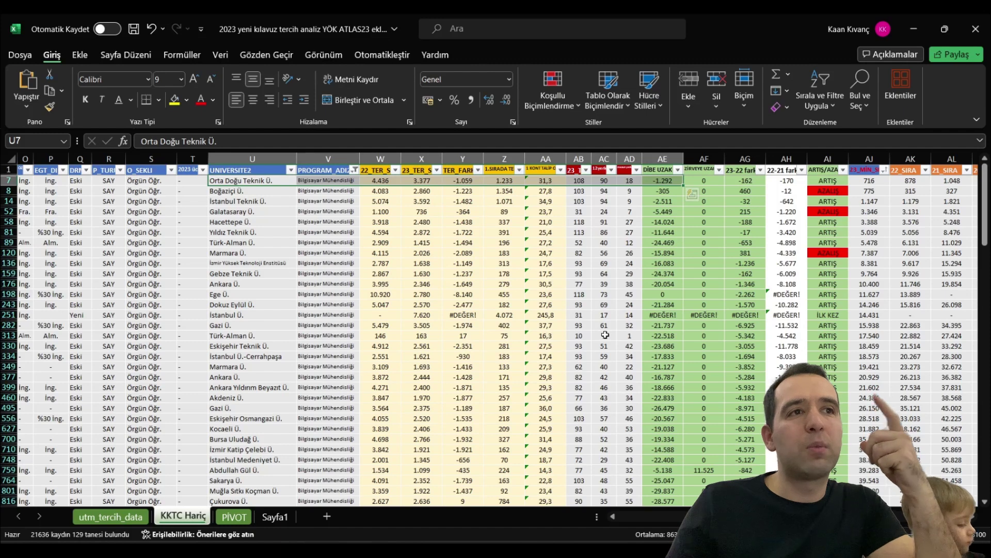
Step: Examine the Orta Doğu Teknik Ü. and Boğaziçi Ü. rows from 2023 rank back to preference difference, plus Gazi Ü.'s placement figures in row 282
{"action": "left_click", "coordinate": [870, 183]}
{"action": "left_click_drag", "start_coordinate": [870, 183], "coordinate": [454, 202]}
{"action": "scroll", "coordinate": [464, 258], "scroll_direction": "down", "scroll_amount": 1}
{"action": "scroll", "coordinate": [508, 382], "scroll_direction": "up", "scroll_amount": 1}
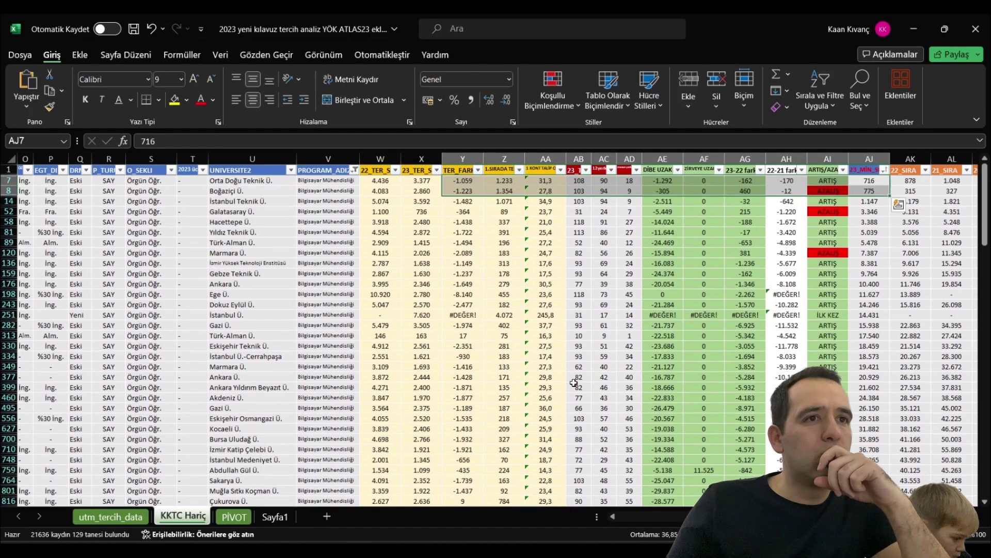
{"action": "left_click_drag", "start_coordinate": [579, 325], "coordinate": [680, 326]}
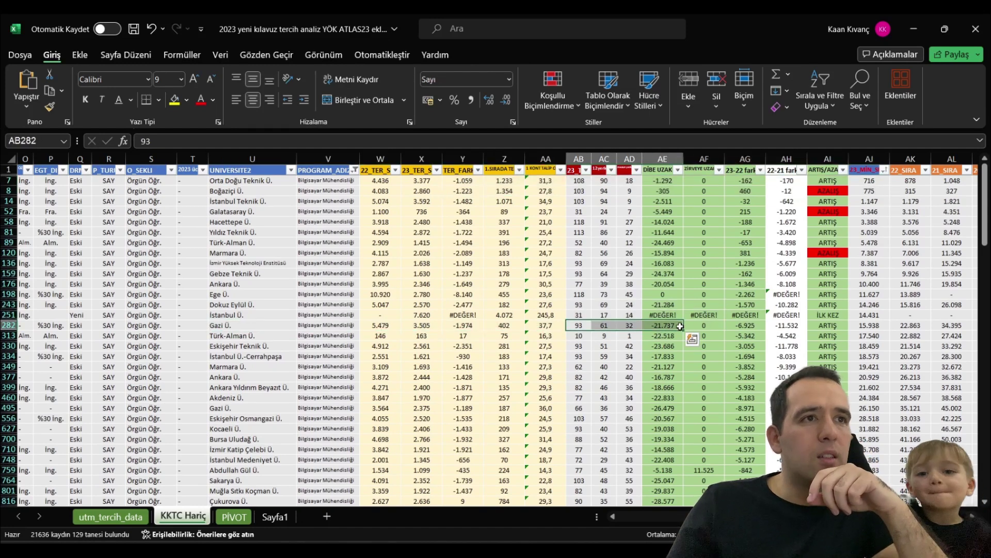
{"action": "key", "text": "Return"}
{"action": "type", "text": ",000iiiiiiiiiiiiiiiiiiiiiiiiiiii"}
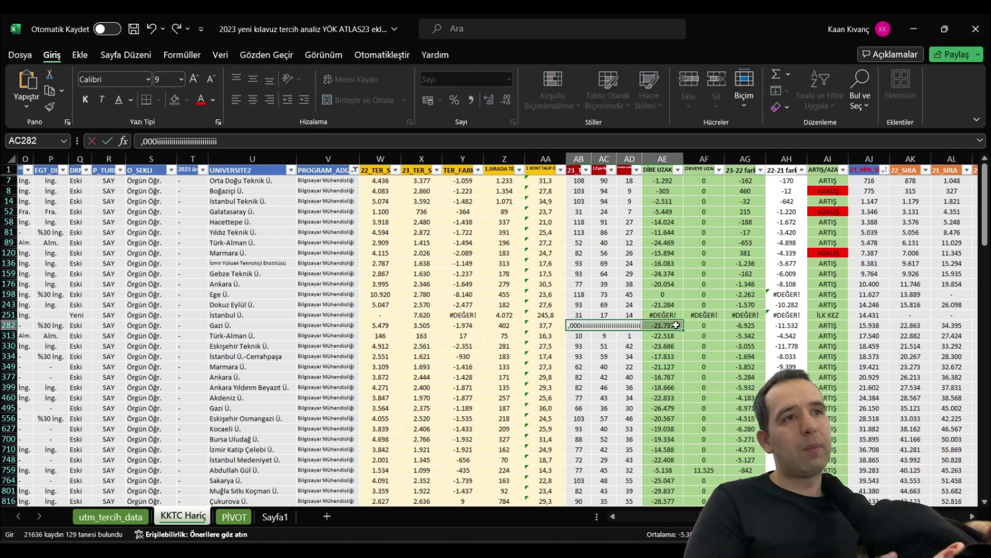
{"action": "key", "text": "Escape"}
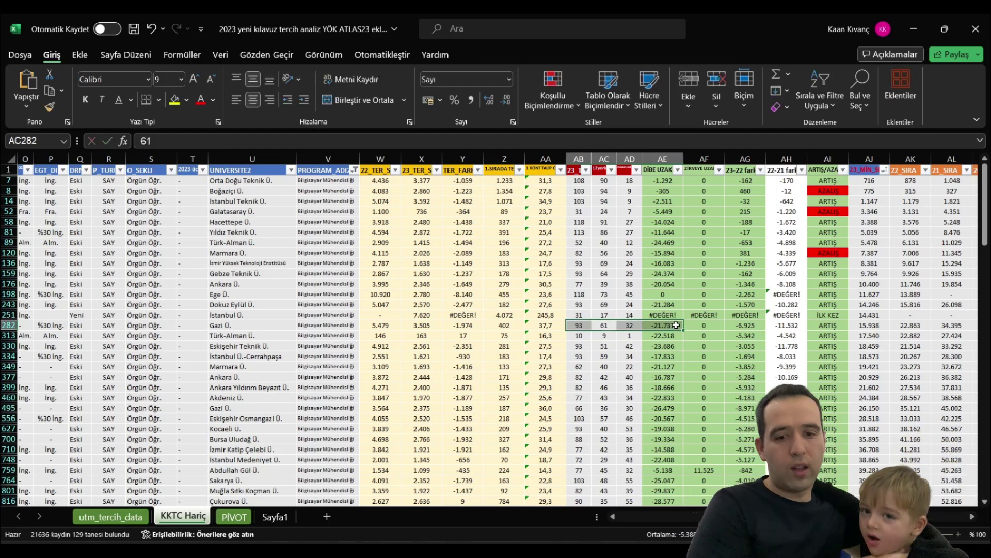